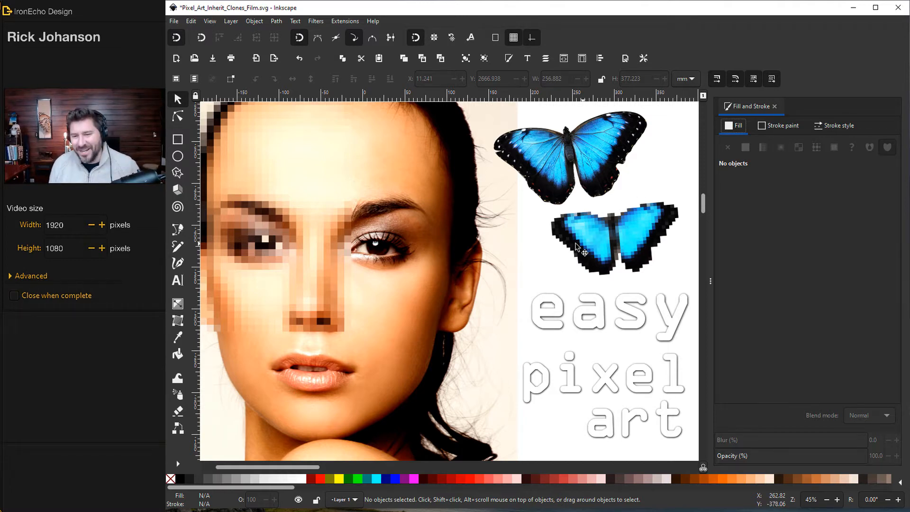
{"action": "scroll", "coordinate": [517, 268], "scroll_direction": "down", "scroll_amount": 3}
{"action": "scroll", "coordinate": [517, 268], "scroll_direction": "down", "scroll_amount": 3}
{"action": "scroll", "coordinate": [518, 268], "scroll_direction": "down", "scroll_amount": 3}
{"action": "scroll", "coordinate": [526, 264], "scroll_direction": "down", "scroll_amount": 3}
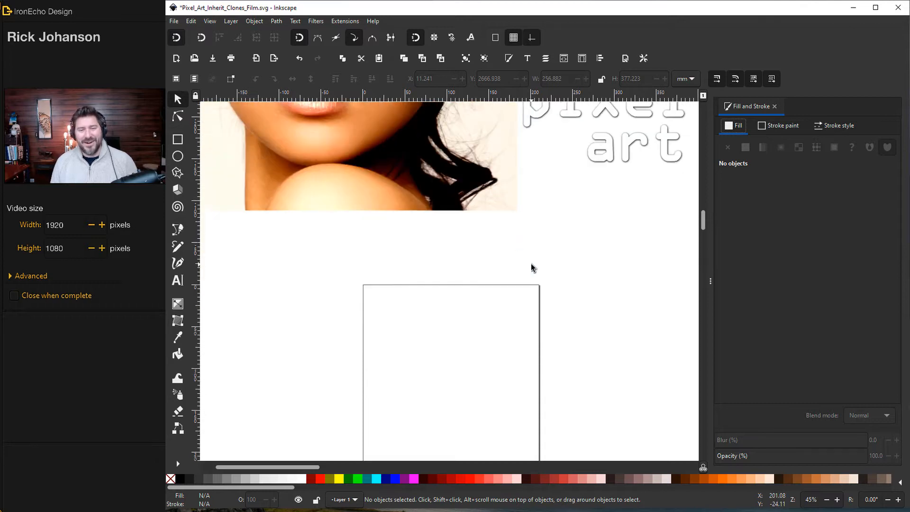
{"action": "scroll", "coordinate": [533, 261], "scroll_direction": "down", "scroll_amount": 3}
{"action": "scroll", "coordinate": [534, 261], "scroll_direction": "down", "scroll_amount": 1}
{"action": "scroll", "coordinate": [547, 262], "scroll_direction": "up", "scroll_amount": 1}
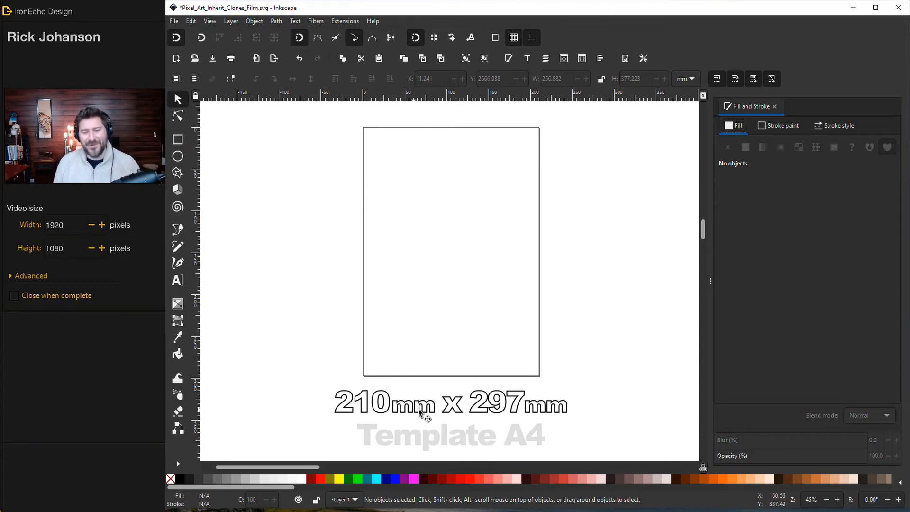
{"action": "scroll", "coordinate": [467, 335], "scroll_direction": "down", "scroll_amount": 2}
{"action": "scroll", "coordinate": [467, 336], "scroll_direction": "down", "scroll_amount": 2}
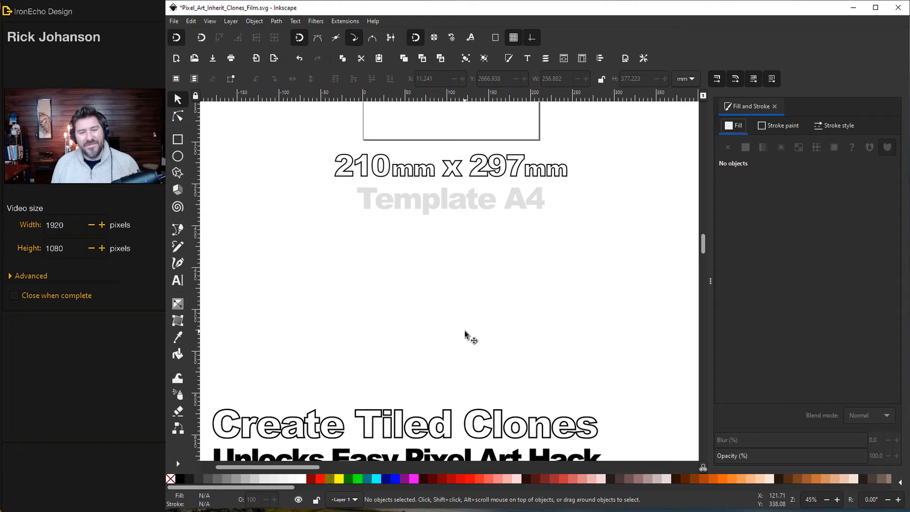
{"action": "scroll", "coordinate": [466, 335], "scroll_direction": "down", "scroll_amount": 2}
{"action": "scroll", "coordinate": [467, 336], "scroll_direction": "down", "scroll_amount": 2}
{"action": "scroll", "coordinate": [467, 335], "scroll_direction": "down", "scroll_amount": 2}
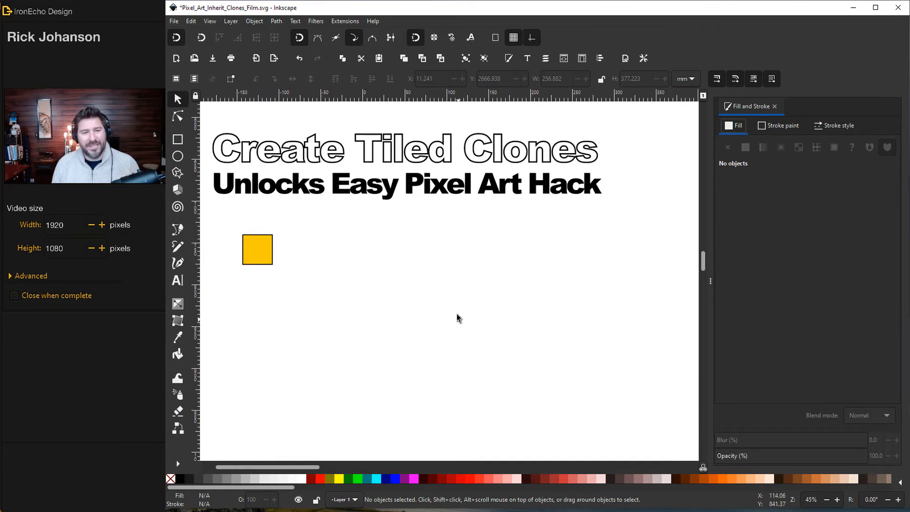
Step: Select the yellow square and bring up Create Tiled Clones via Edit > Clone
{"action": "left_click", "coordinate": [258, 259]}
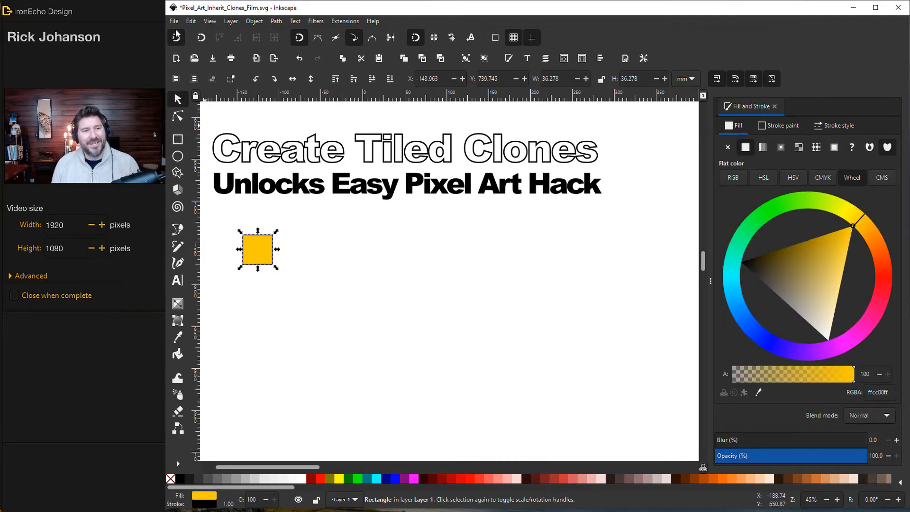
{"action": "left_click", "coordinate": [190, 21]}
{"action": "mouse_move", "coordinate": [213, 164]}
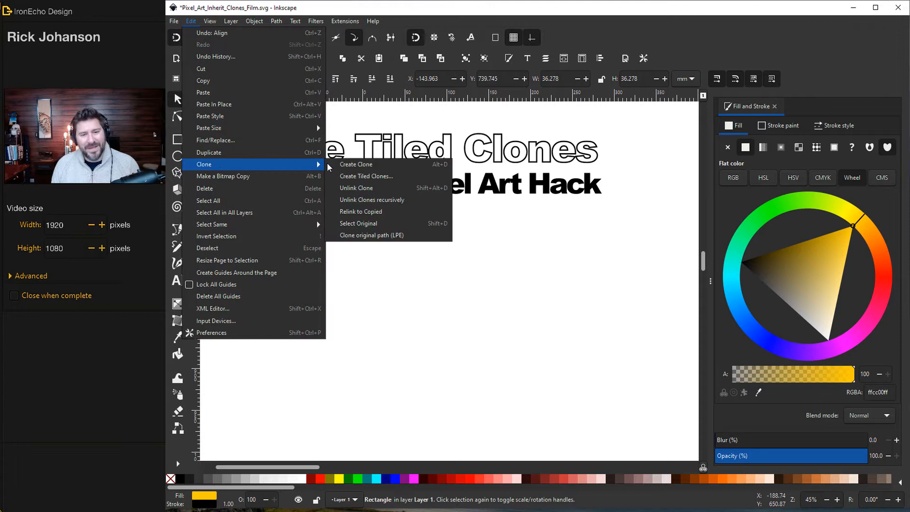
{"action": "left_click", "coordinate": [364, 176]}
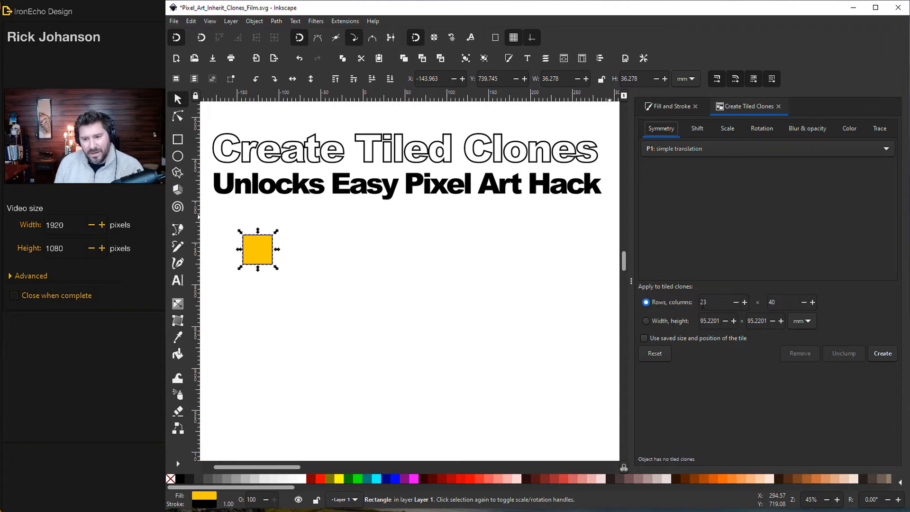
Step: Create a 4 by 4 grid of clones from the square and drag the original tile out of the corner
{"action": "double_click", "coordinate": [703, 301]}
{"action": "type", "text": "4"}
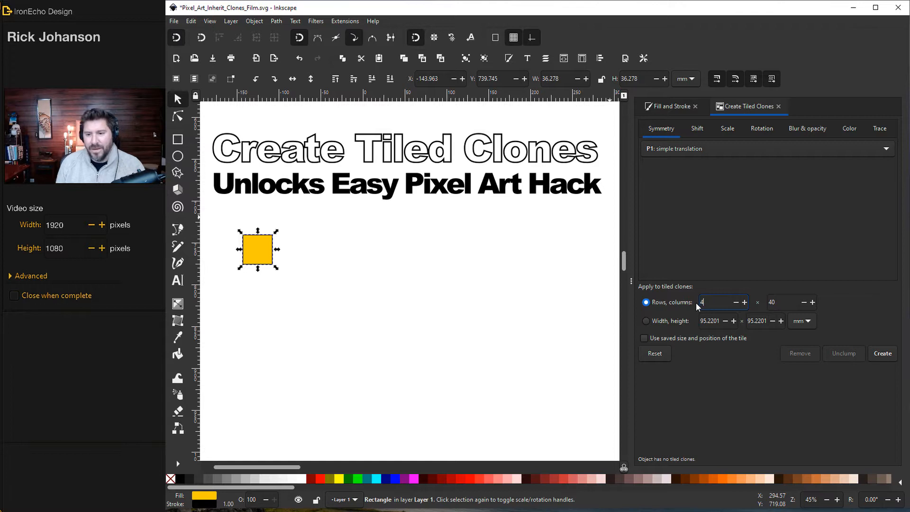
{"action": "key", "text": "Tab"}
{"action": "type", "text": "4"}
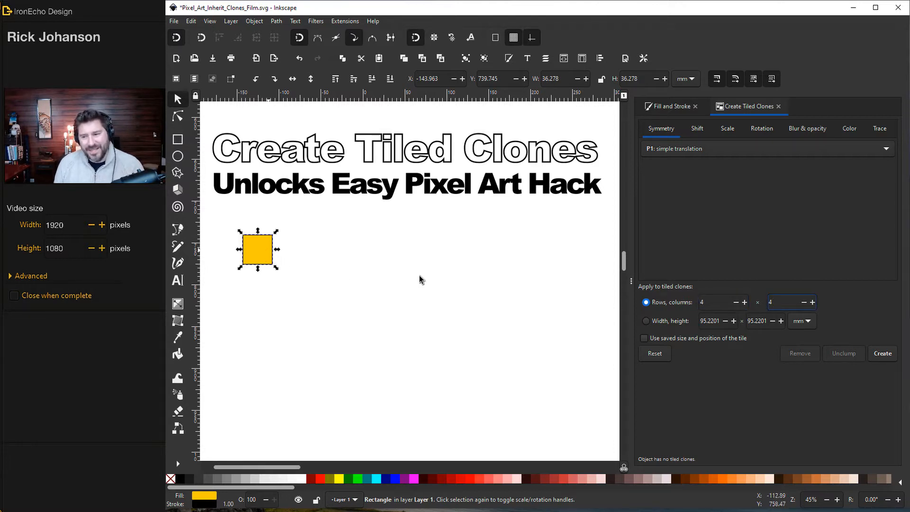
{"action": "left_click", "coordinate": [881, 354]}
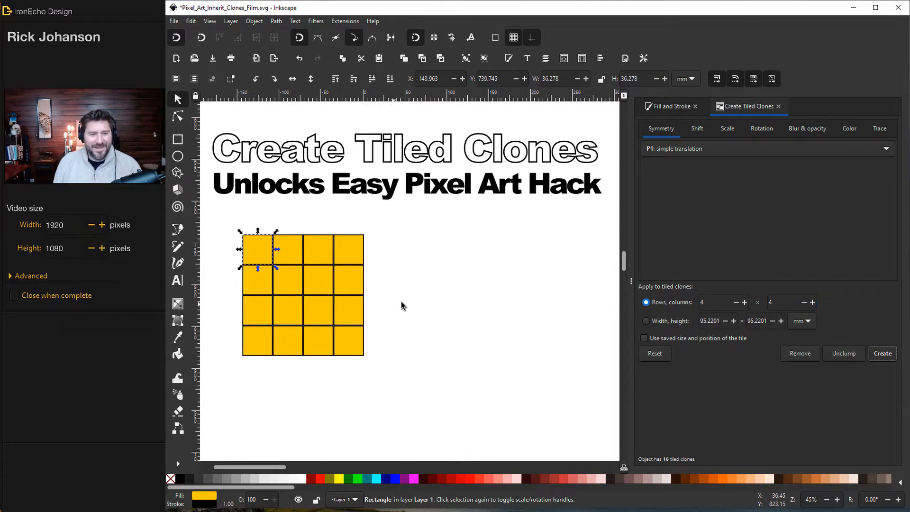
{"action": "left_click", "coordinate": [385, 299]}
{"action": "left_click_drag", "start_coordinate": [262, 252], "coordinate": [232, 236]}
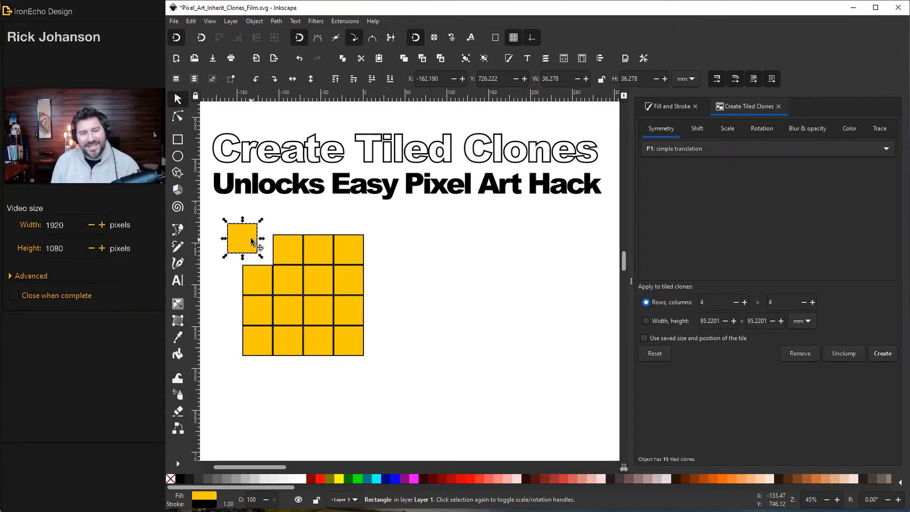
Step: Recolour the original tile orange on the hue wheel, shrink it and rotate it so all clones follow
{"action": "left_click", "coordinate": [665, 108]}
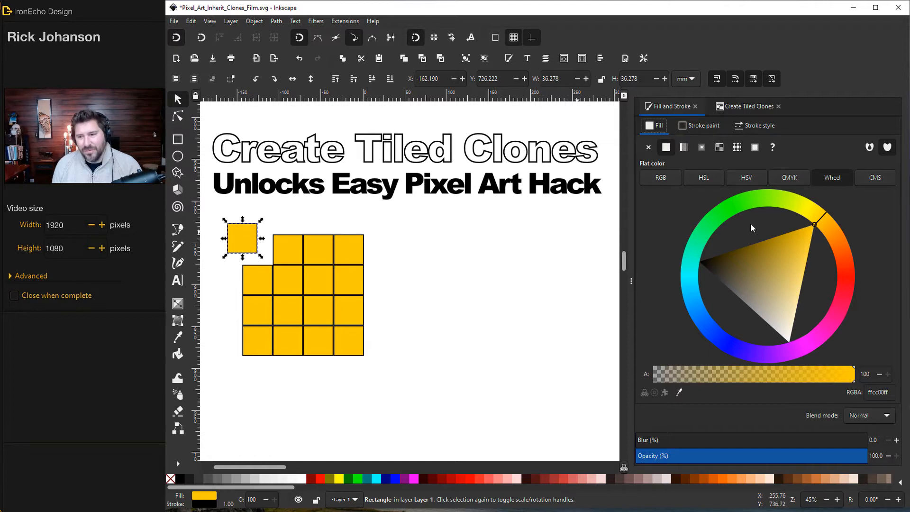
{"action": "left_click_drag", "start_coordinate": [817, 223], "coordinate": [838, 244]}
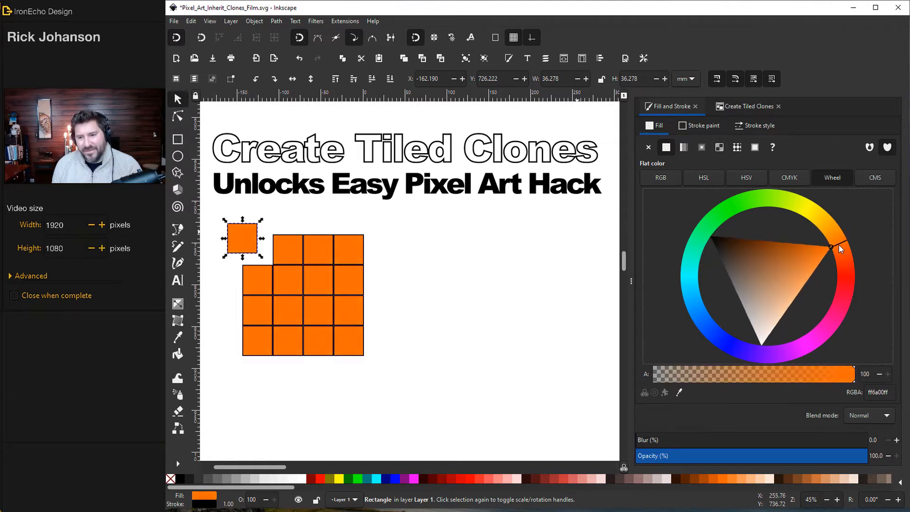
{"action": "mouse_move", "coordinate": [260, 259]}
{"action": "left_mouse_down"}
{"action": "mouse_move", "coordinate": [254, 250]}
{"action": "mouse_move", "coordinate": [264, 260]}
{"action": "left_mouse_up"}
{"action": "left_click", "coordinate": [251, 246]}
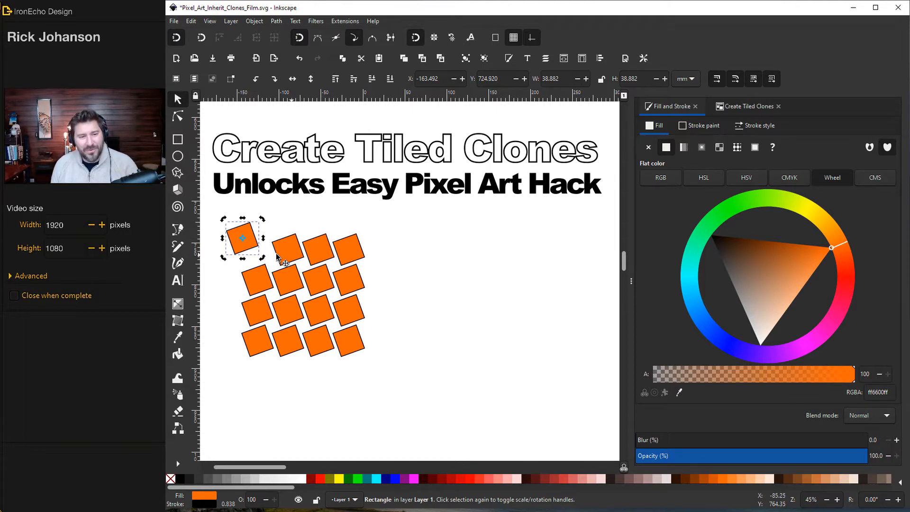
Step: Select the blue circle and drag its snowflake tile onto the top of the portrait photo
{"action": "left_click", "coordinate": [382, 258]}
{"action": "scroll", "coordinate": [383, 255], "scroll_direction": "down", "scroll_amount": 5}
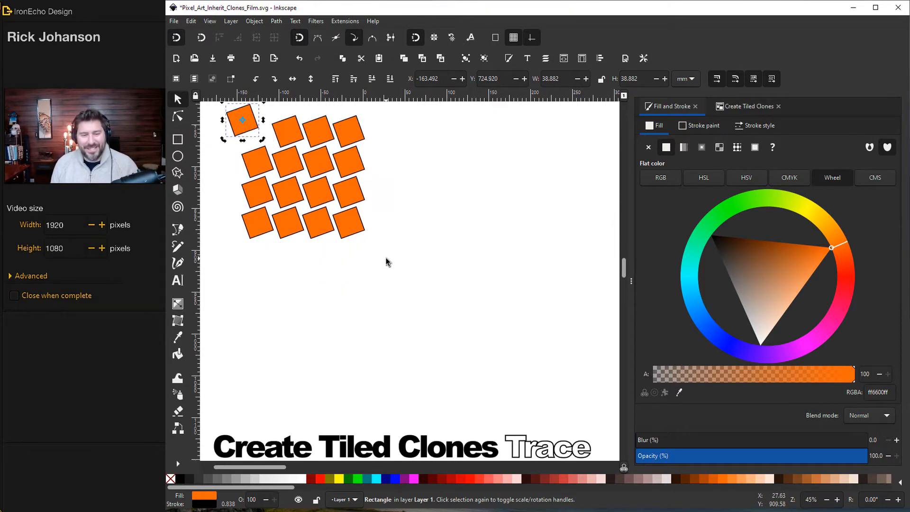
{"action": "scroll", "coordinate": [498, 214], "scroll_direction": "down", "scroll_amount": 5}
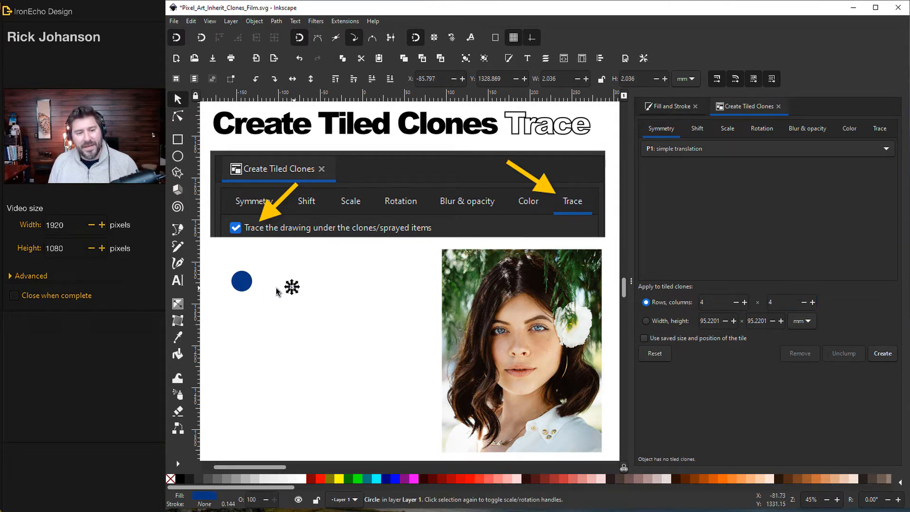
{"action": "left_click", "coordinate": [245, 283]}
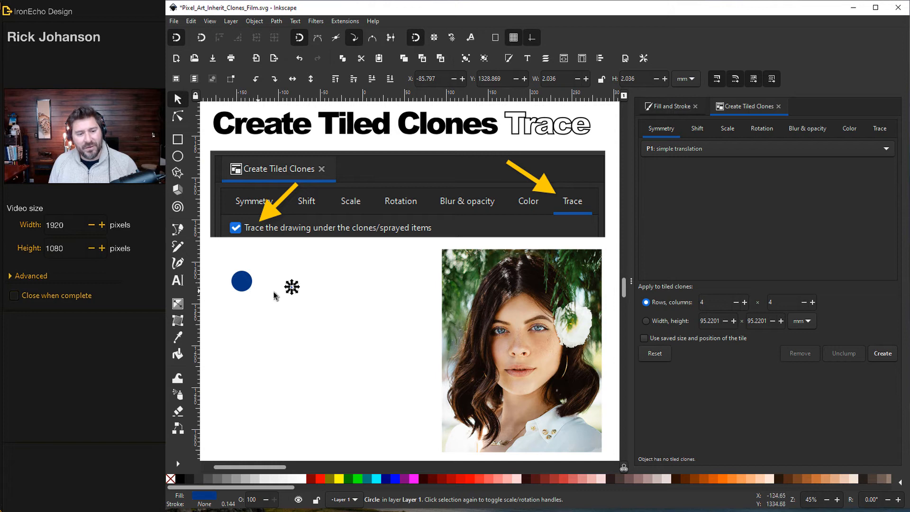
{"action": "mouse_move", "coordinate": [292, 287]}
{"action": "left_mouse_down"}
{"action": "mouse_move", "coordinate": [464, 290]}
{"action": "mouse_move", "coordinate": [471, 281]}
{"action": "left_mouse_up"}
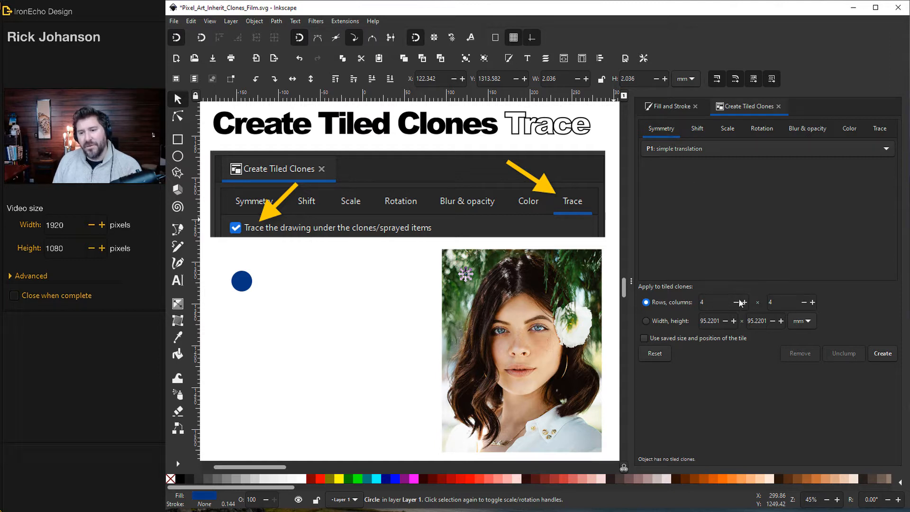
Step: Enable Trace by colour applied to size, set 70 rows by 70 columns and create the clone grid
{"action": "left_click", "coordinate": [881, 129]}
{"action": "type", "text": "70"}
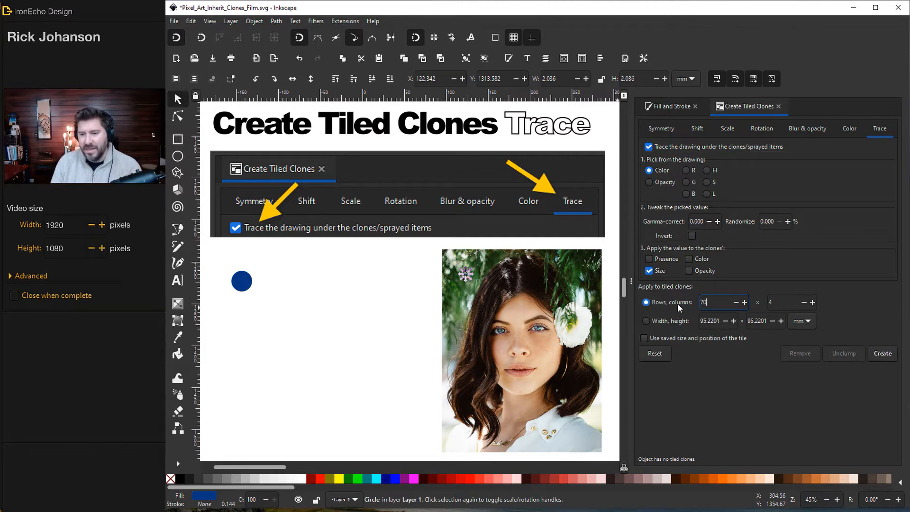
{"action": "key", "text": "Tab"}
{"action": "type", "text": "70"}
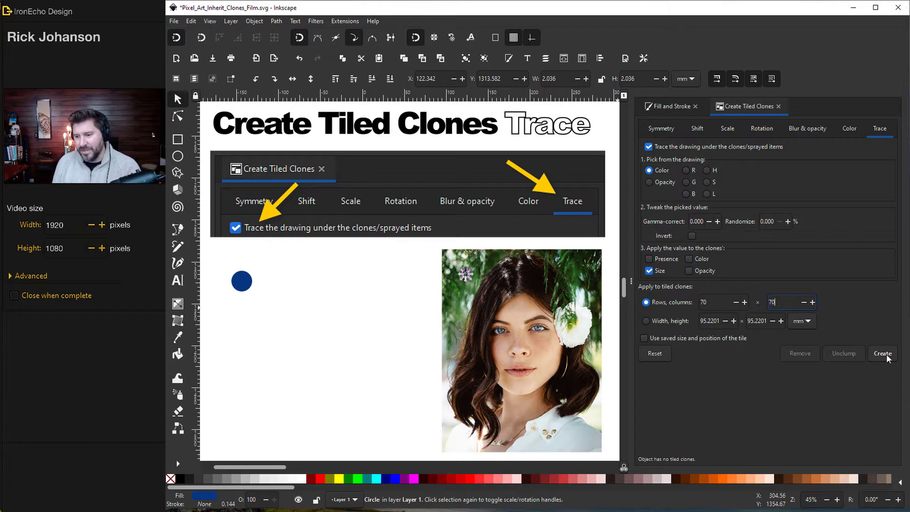
{"action": "left_click", "coordinate": [882, 354]}
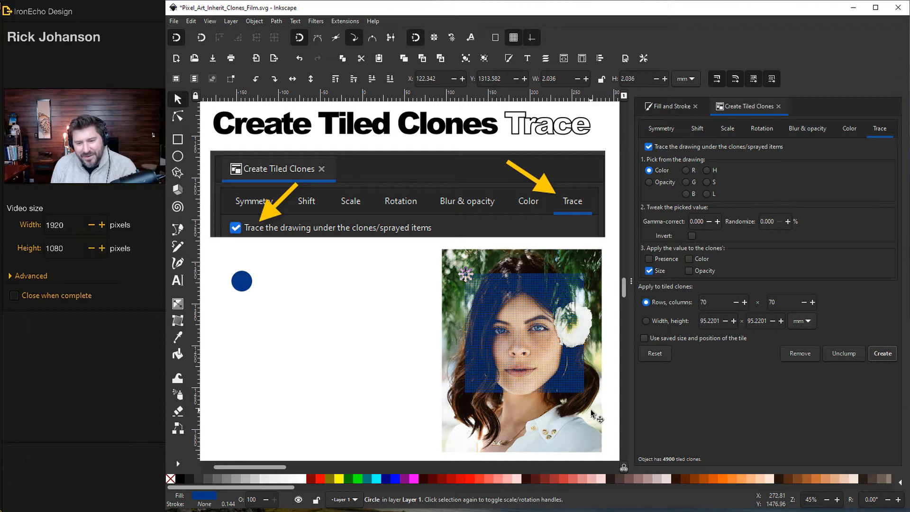
Step: Slide the photo out from under the halftone grid and undo an accidental clone-dot displacement
{"action": "left_click_drag", "start_coordinate": [591, 418], "coordinate": [446, 415]}
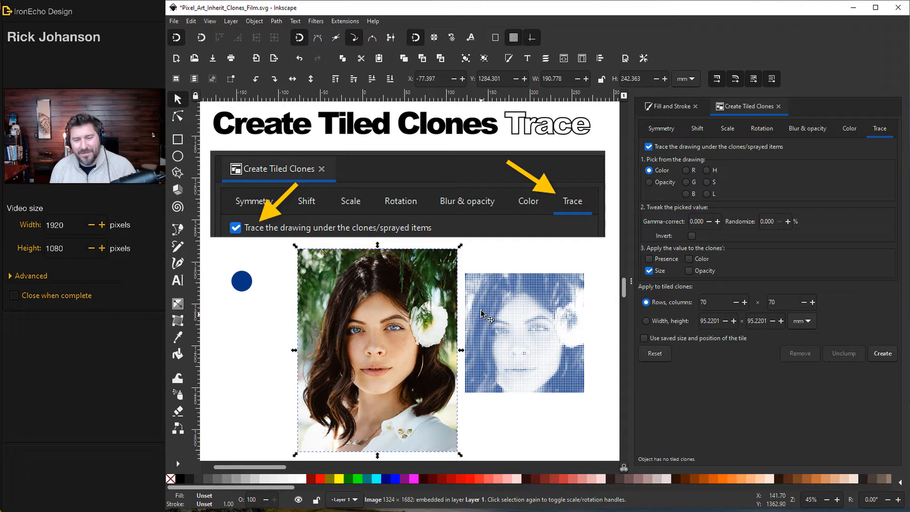
{"action": "scroll", "coordinate": [474, 291], "scroll_direction": "up", "scroll_amount": 4}
{"action": "scroll", "coordinate": [474, 285], "scroll_direction": "up", "scroll_amount": 4}
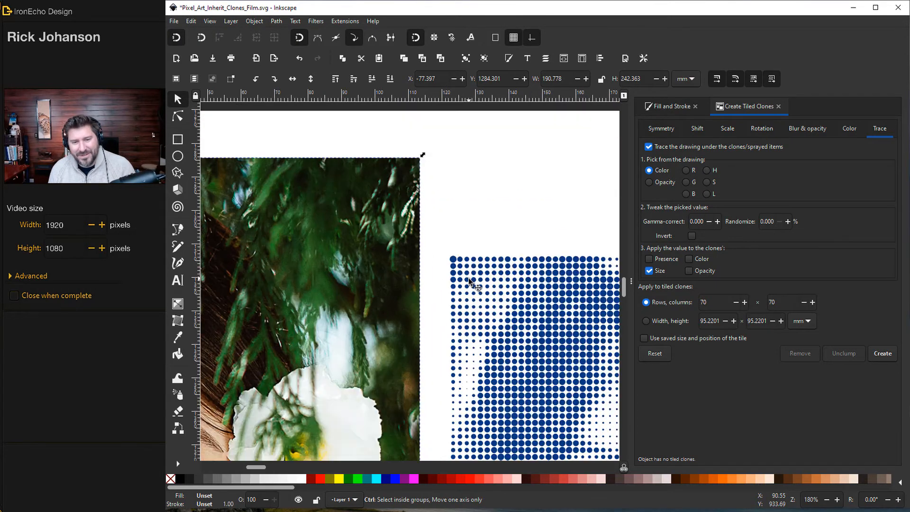
{"action": "scroll", "coordinate": [471, 282], "scroll_direction": "up", "scroll_amount": 2}
{"action": "left_click_drag", "start_coordinate": [449, 253], "coordinate": [444, 243]}
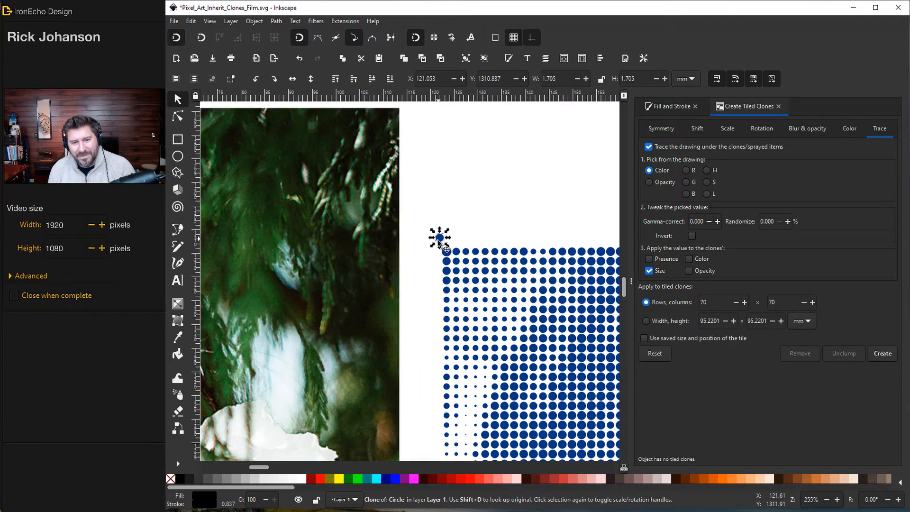
{"action": "key", "text": "ctrl+z"}
{"action": "key", "text": "Escape"}
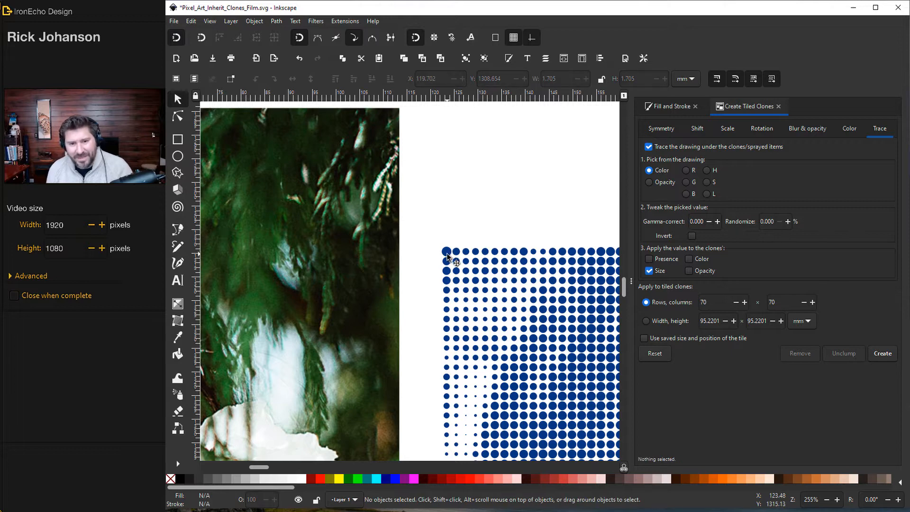
Step: Jump from a clone dot to the original circle and enlarge it so every halftone dot grows
{"action": "left_click", "coordinate": [448, 257]}
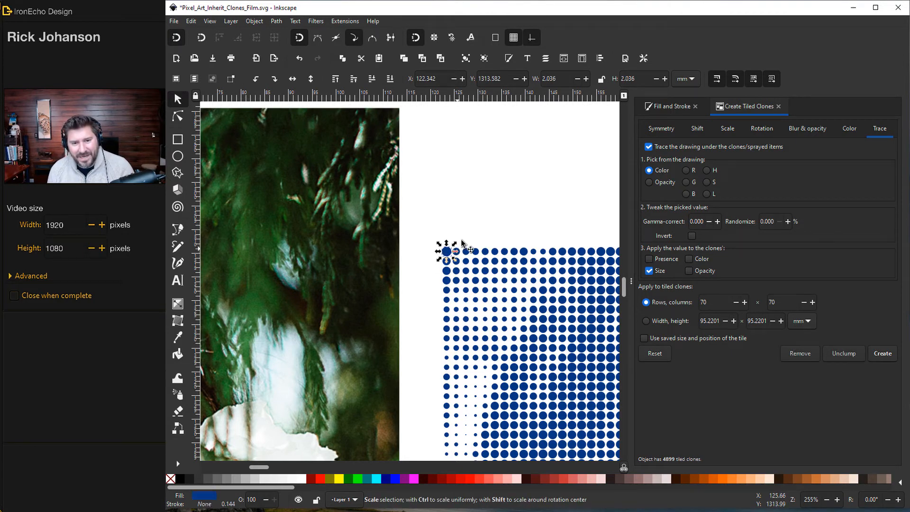
{"action": "left_click", "coordinate": [449, 253], "text": "alt"}
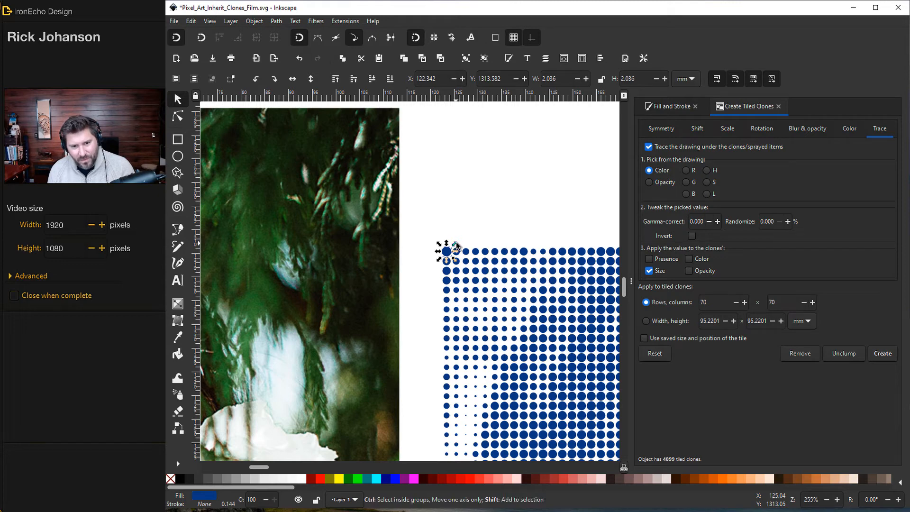
{"action": "left_click_drag", "start_coordinate": [457, 244], "coordinate": [459, 244]}
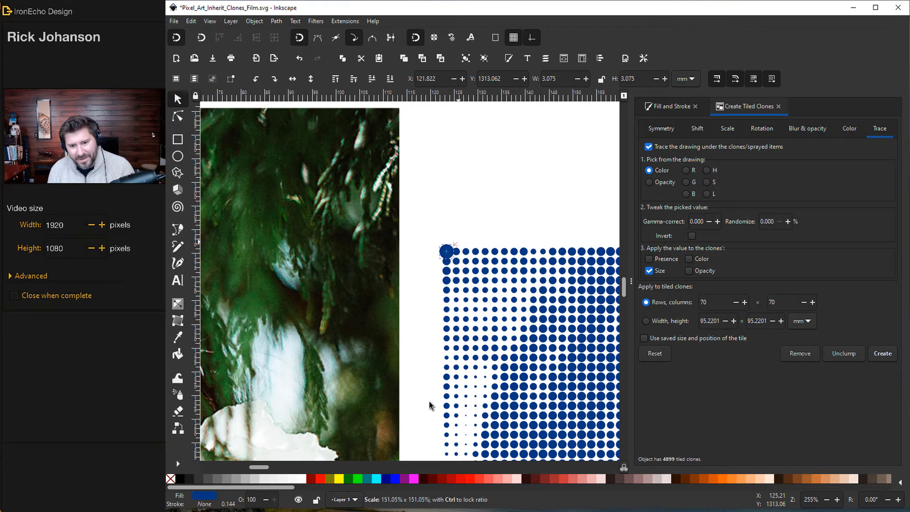
{"action": "scroll", "coordinate": [512, 377], "scroll_direction": "down", "scroll_amount": 5}
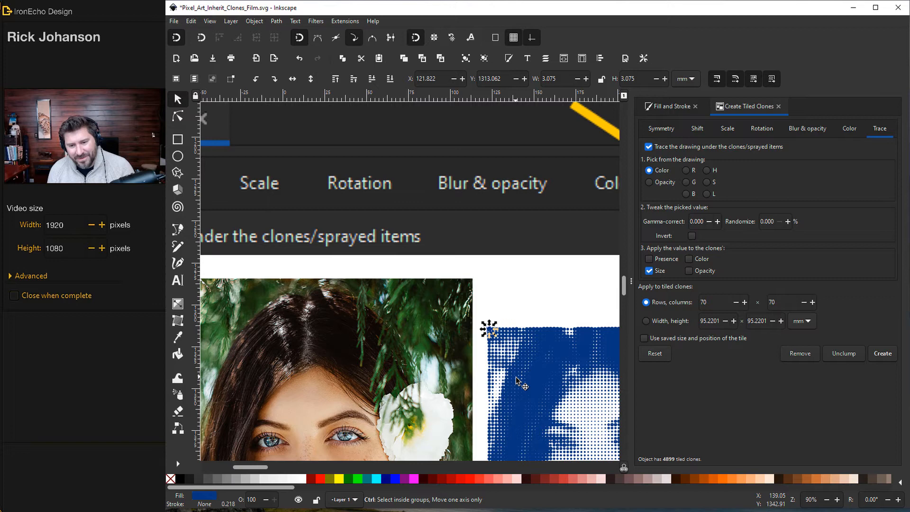
{"action": "scroll", "coordinate": [526, 388], "scroll_direction": "down", "scroll_amount": 2}
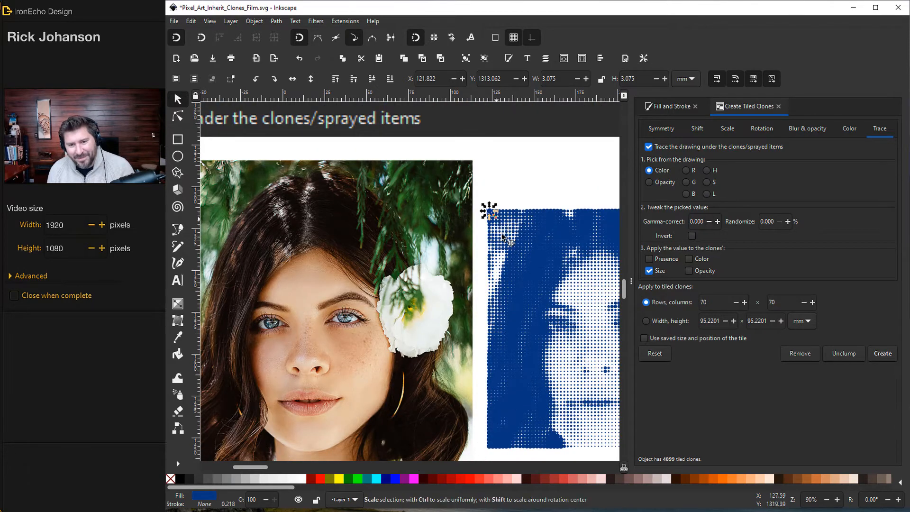
{"action": "left_click_drag", "start_coordinate": [253, 468], "coordinate": [263, 466]}
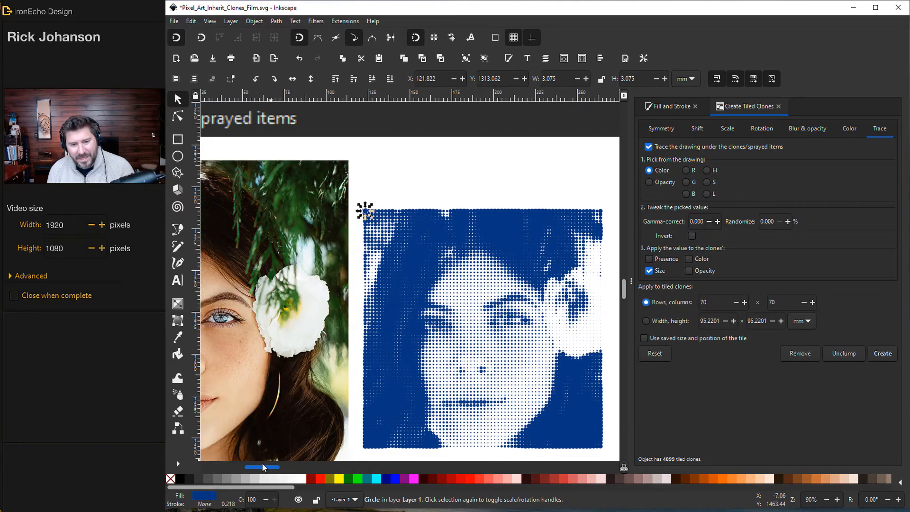
{"action": "key", "text": "minus"}
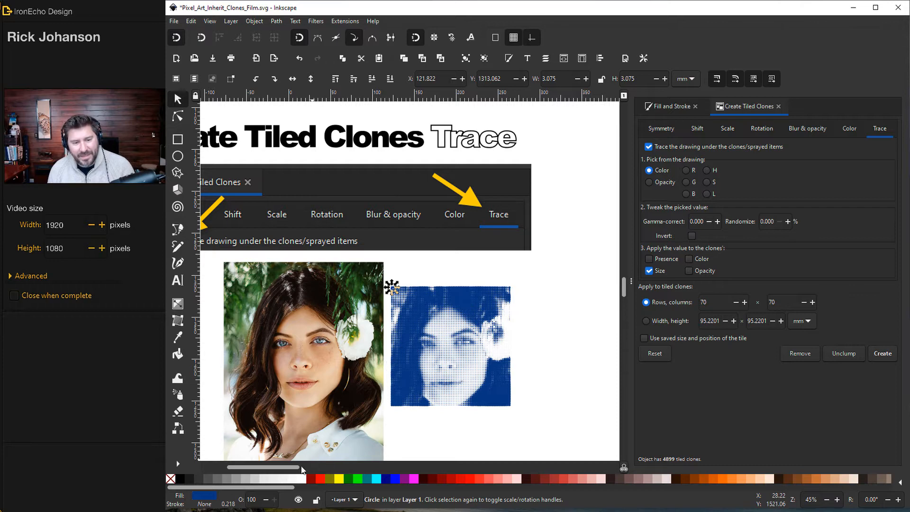
{"action": "mouse_move", "coordinate": [263, 466]}
{"action": "left_mouse_down"}
{"action": "mouse_move", "coordinate": [290, 468]}
{"action": "mouse_move", "coordinate": [279, 468]}
{"action": "left_mouse_up"}
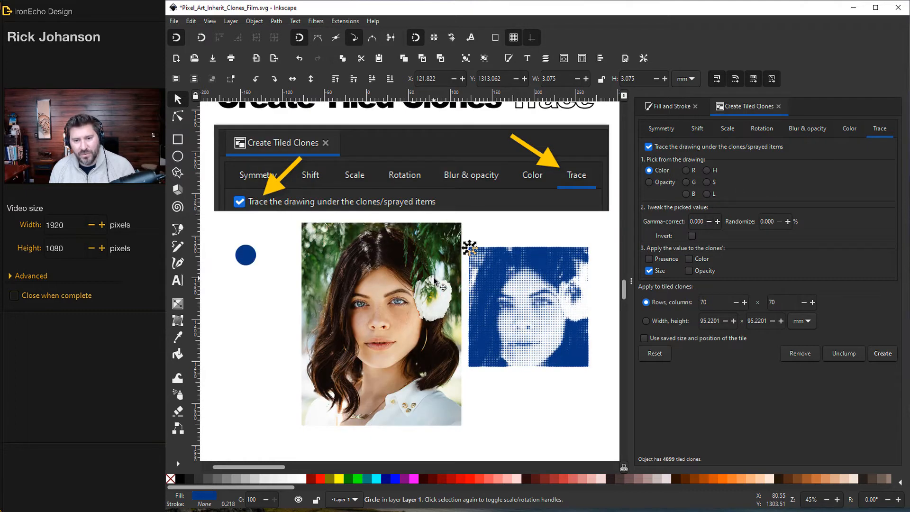
{"action": "scroll", "coordinate": [438, 290], "scroll_direction": "down", "scroll_amount": 5}
{"action": "scroll", "coordinate": [438, 290], "scroll_direction": "down", "scroll_amount": 5}
{"action": "scroll", "coordinate": [438, 290], "scroll_direction": "down", "scroll_amount": 1}
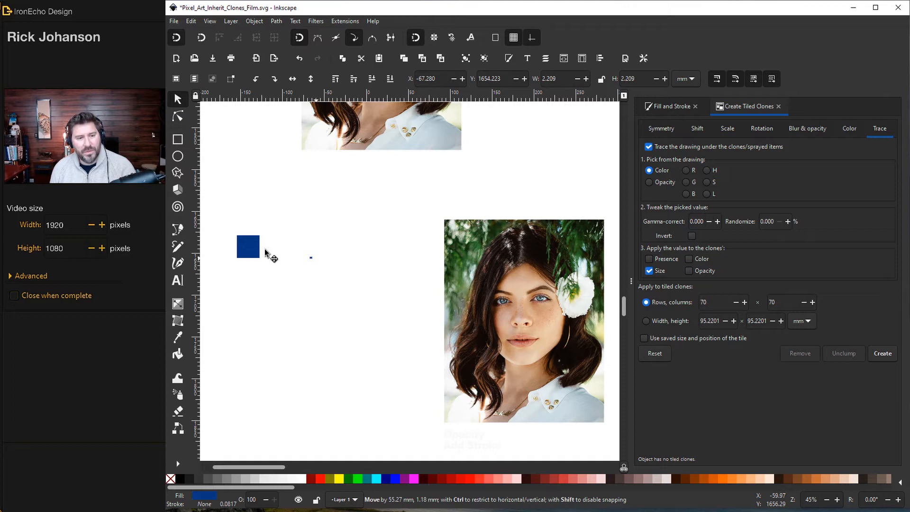
Step: Place the tiny square tile on the photo, undo the solid blue attempt, and create the grid tracing opacity only
{"action": "mouse_move", "coordinate": [287, 251]}
{"action": "left_mouse_down"}
{"action": "mouse_move", "coordinate": [448, 260]}
{"action": "mouse_move", "coordinate": [473, 250]}
{"action": "left_mouse_up"}
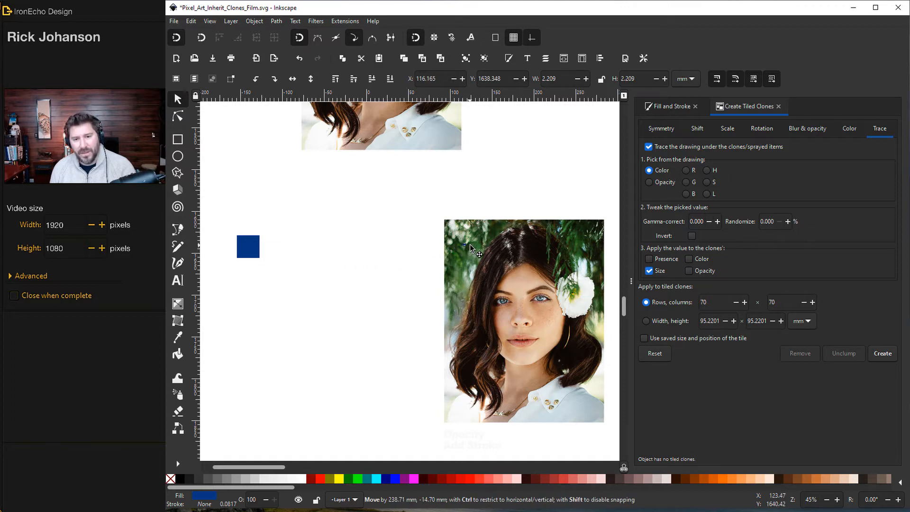
{"action": "scroll", "coordinate": [472, 251], "scroll_direction": "up", "scroll_amount": 1}
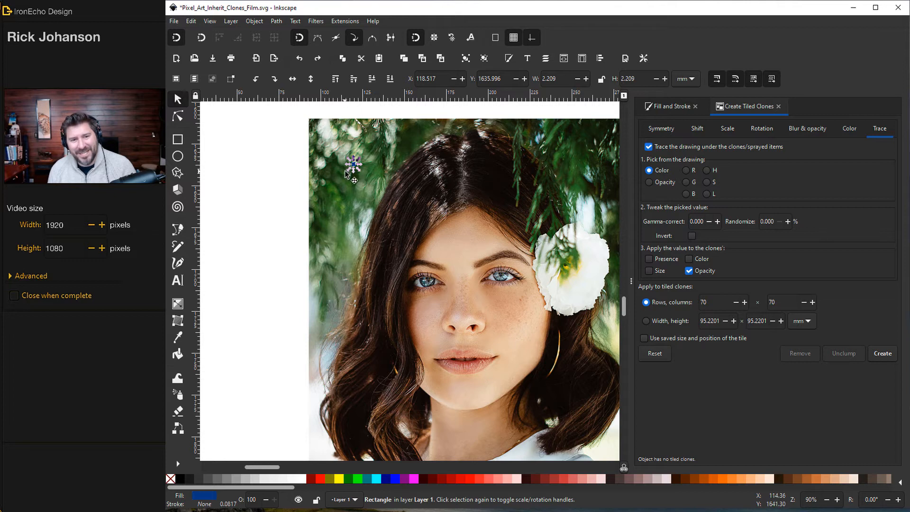
{"action": "left_click", "coordinate": [689, 271]}
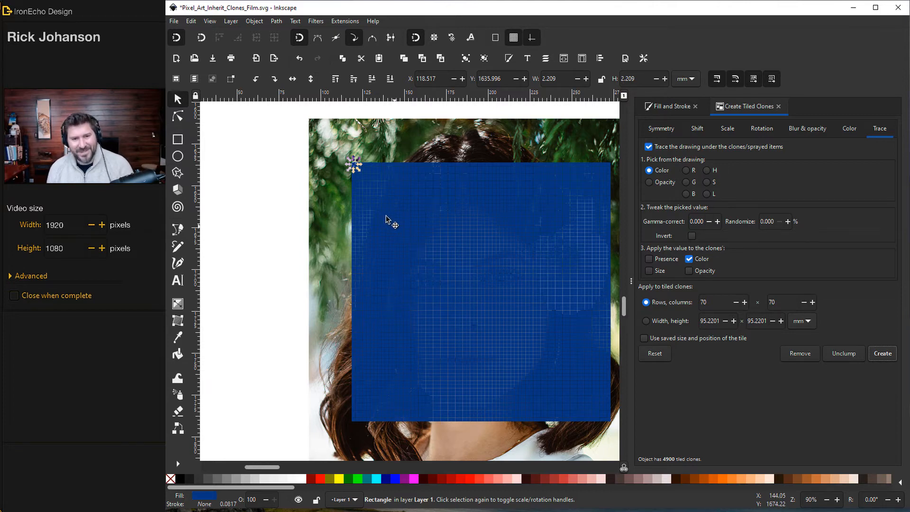
{"action": "key", "text": "ctrl+z"}
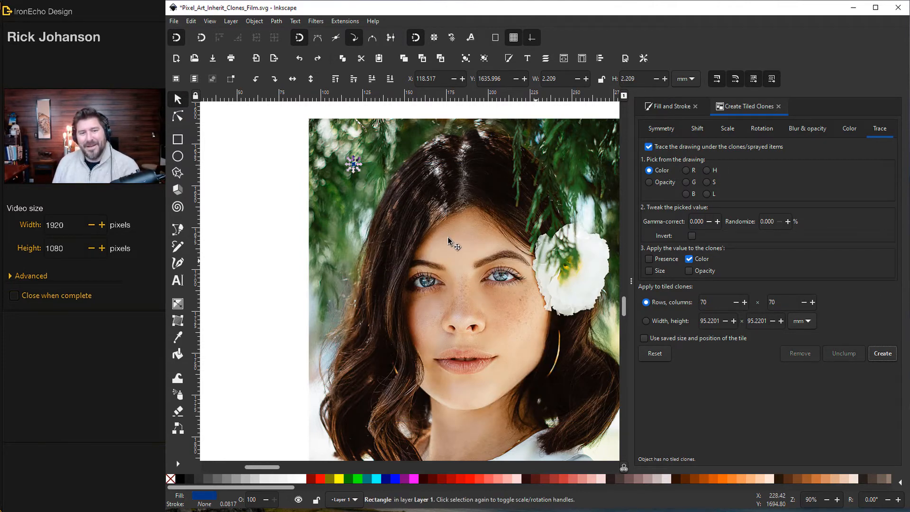
{"action": "left_click", "coordinate": [689, 271]}
{"action": "left_click", "coordinate": [879, 357]}
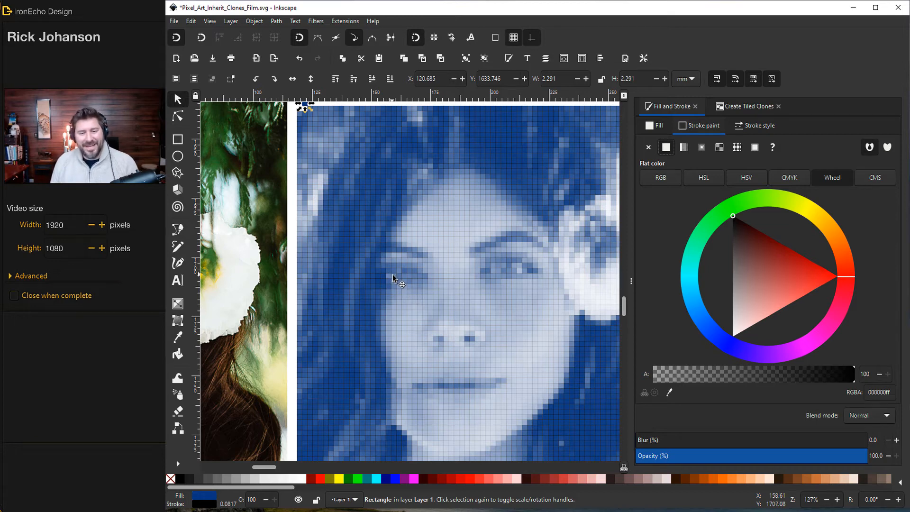
{"action": "scroll", "coordinate": [407, 289], "scroll_direction": "down", "scroll_amount": 1, "text": "ctrl"}
{"action": "scroll", "coordinate": [388, 312], "scroll_direction": "down", "scroll_amount": 5}
{"action": "scroll", "coordinate": [387, 313], "scroll_direction": "left", "scroll_amount": 3}
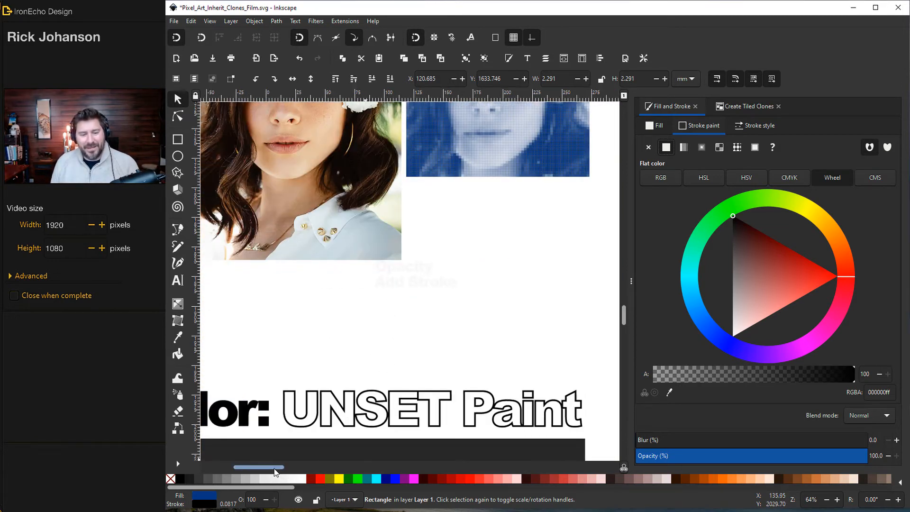
{"action": "scroll", "coordinate": [387, 313], "scroll_direction": "left", "scroll_amount": 3}
{"action": "scroll", "coordinate": [395, 341], "scroll_direction": "down", "scroll_amount": 3}
{"action": "scroll", "coordinate": [401, 348], "scroll_direction": "down", "scroll_amount": 1, "text": "ctrl"}
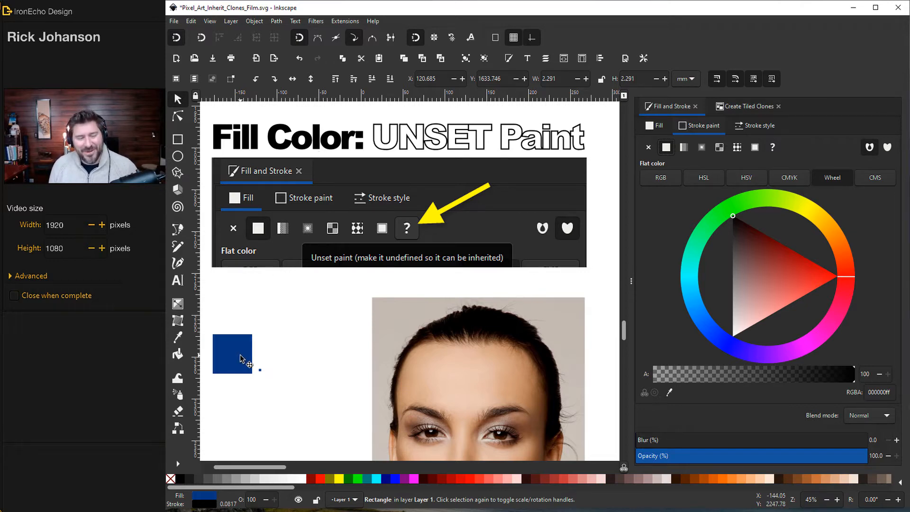
{"action": "scroll", "coordinate": [284, 320], "scroll_direction": "down", "scroll_amount": 3}
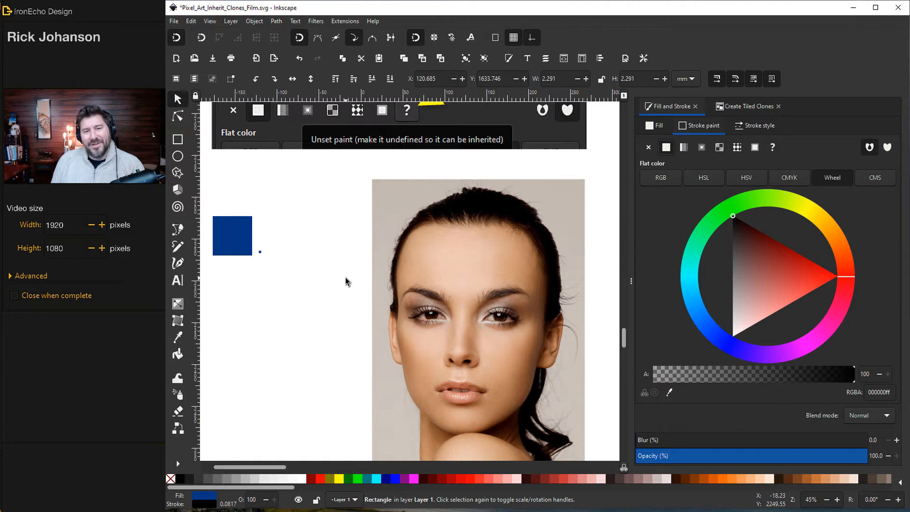
{"action": "scroll", "coordinate": [345, 281], "scroll_direction": "down", "scroll_amount": 1}
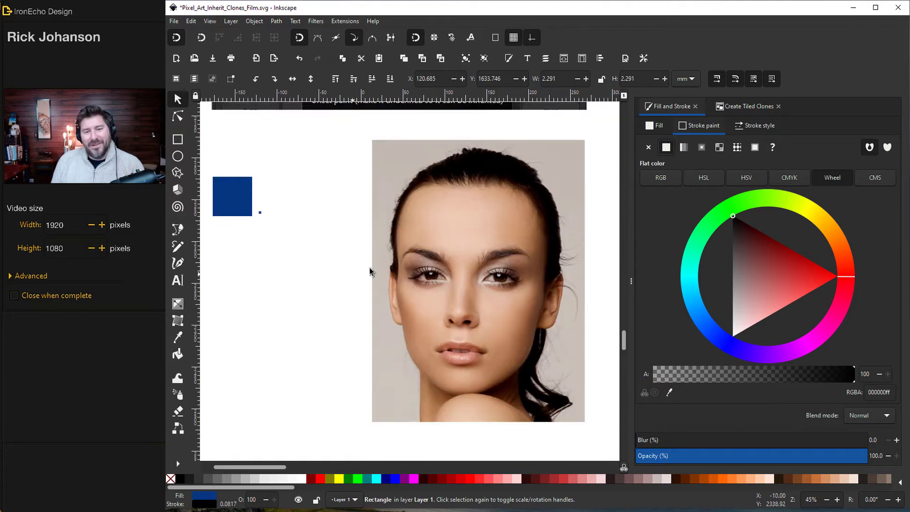
Step: Select the second portrait photo to check its fill state
{"action": "left_click", "coordinate": [484, 249]}
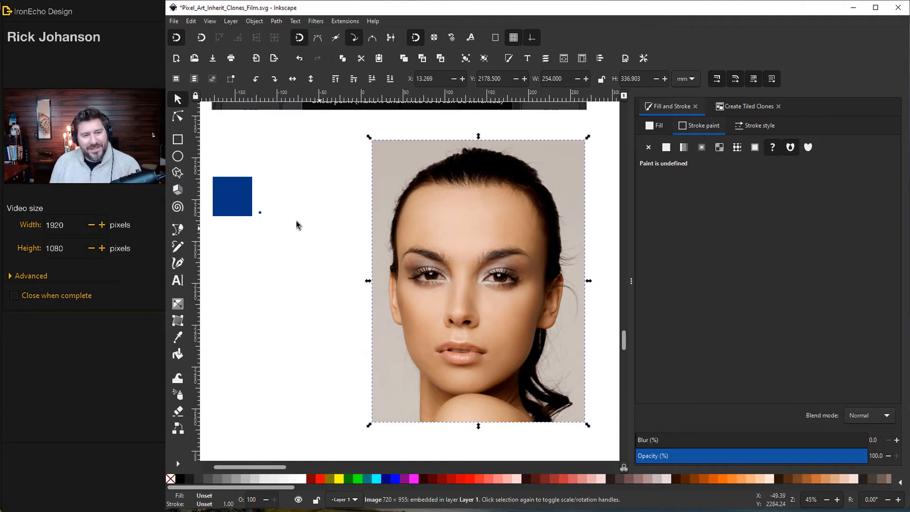
Step: Move the tiny square tile to the second photo's top-left corner and set its fill to Unset paint
{"action": "left_click", "coordinate": [260, 212]}
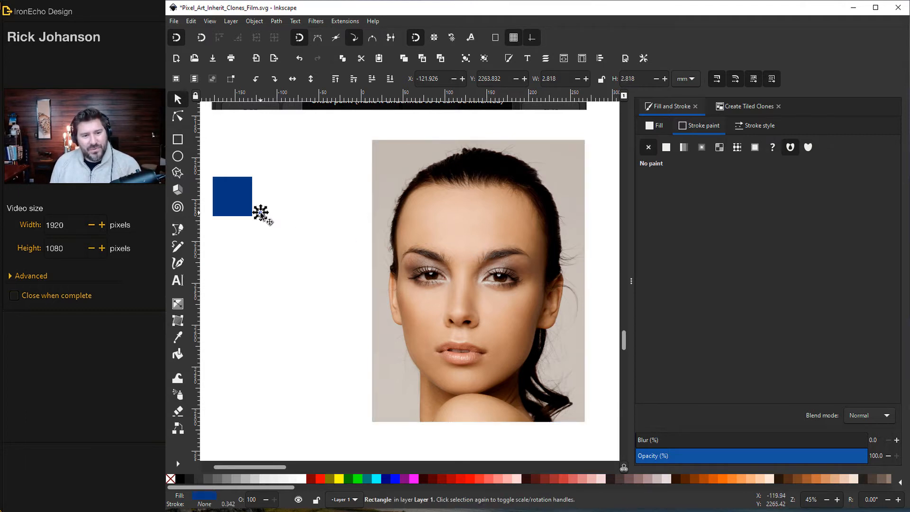
{"action": "left_click_drag", "start_coordinate": [260, 212], "coordinate": [396, 176]}
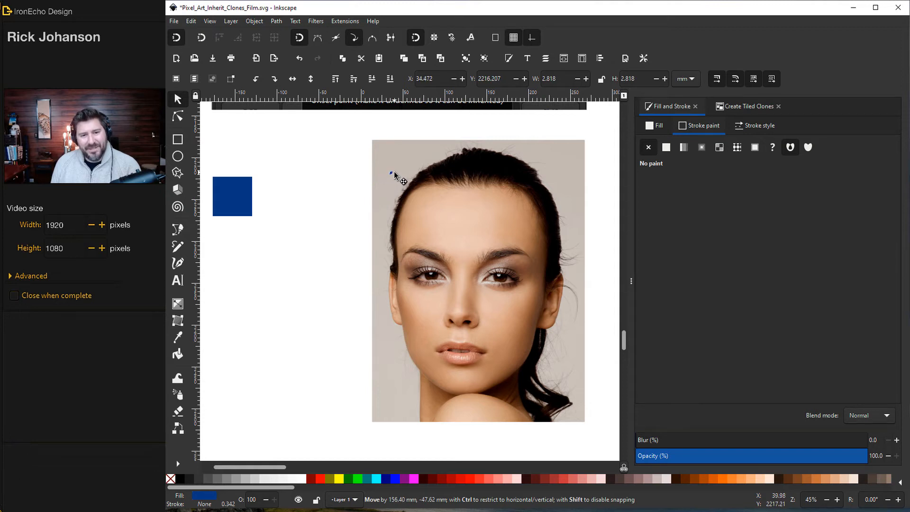
{"action": "left_click_drag", "start_coordinate": [396, 176], "coordinate": [390, 174]}
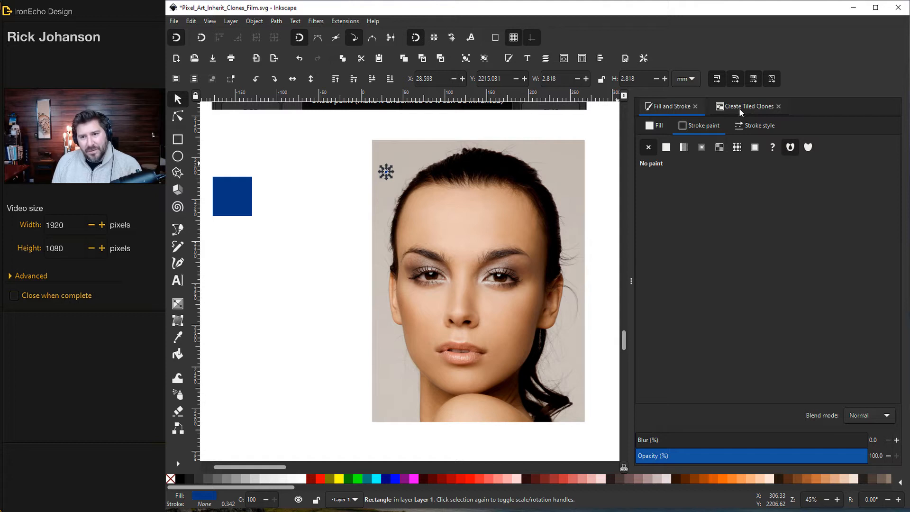
{"action": "left_click", "coordinate": [654, 126]}
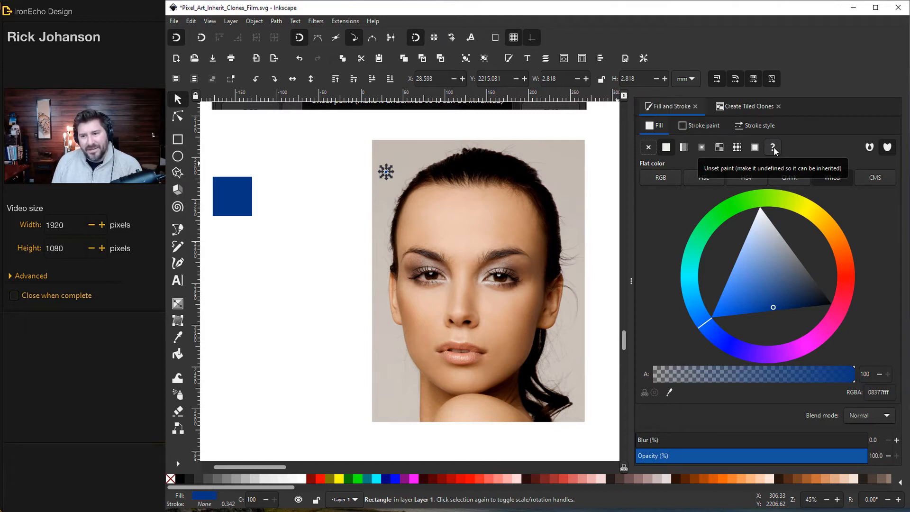
{"action": "left_click", "coordinate": [774, 147]}
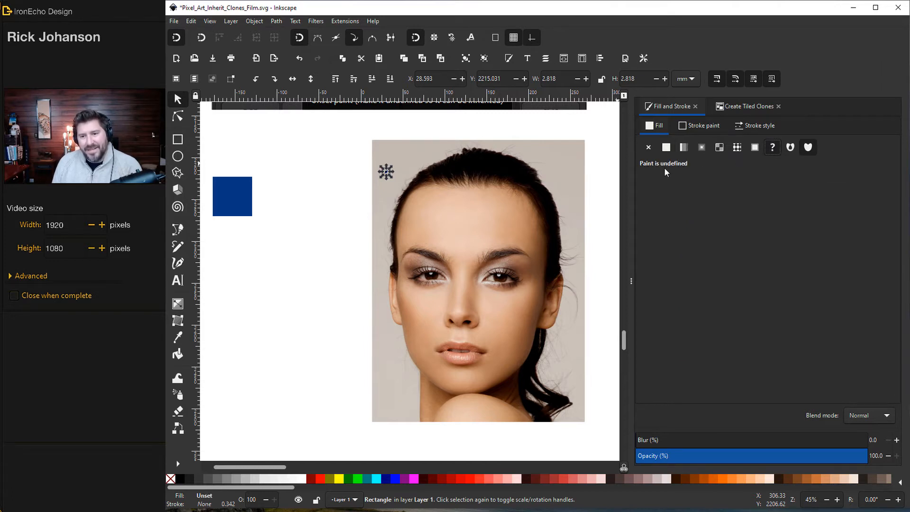
Step: Switch tracing to colour, nudge the tile down the photo's left edge and set 40 rows by 40 columns
{"action": "left_click", "coordinate": [744, 106]}
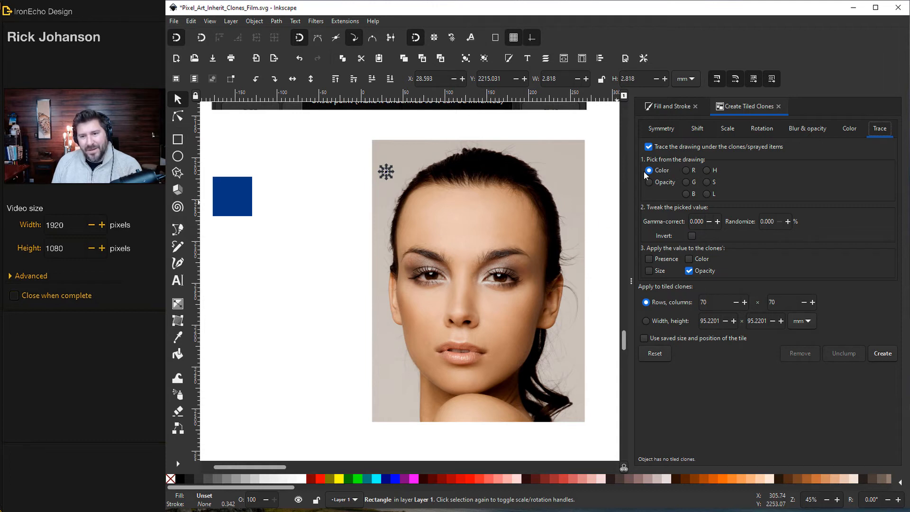
{"action": "left_click", "coordinate": [688, 259]}
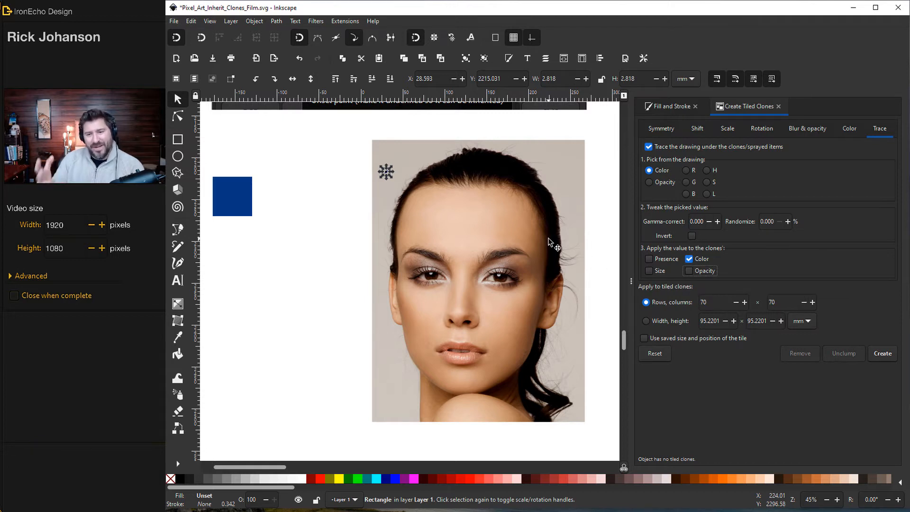
{"action": "left_click", "coordinate": [389, 184]}
{"action": "left_click_drag", "start_coordinate": [389, 190], "coordinate": [395, 225]}
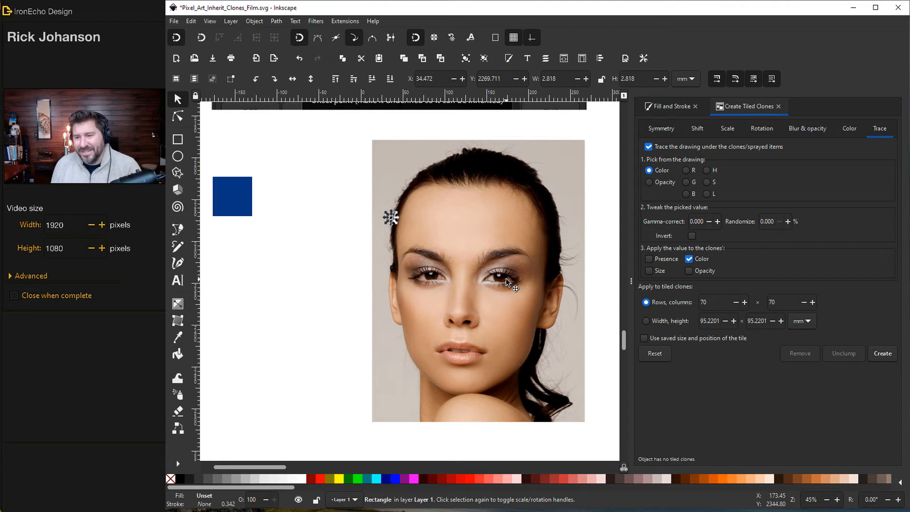
{"action": "type", "text": "40"}
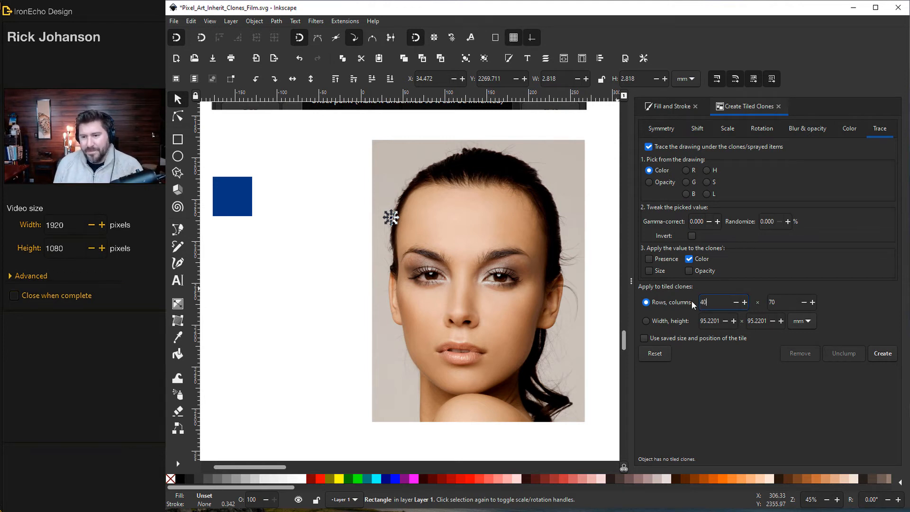
{"action": "key", "text": "Tab"}
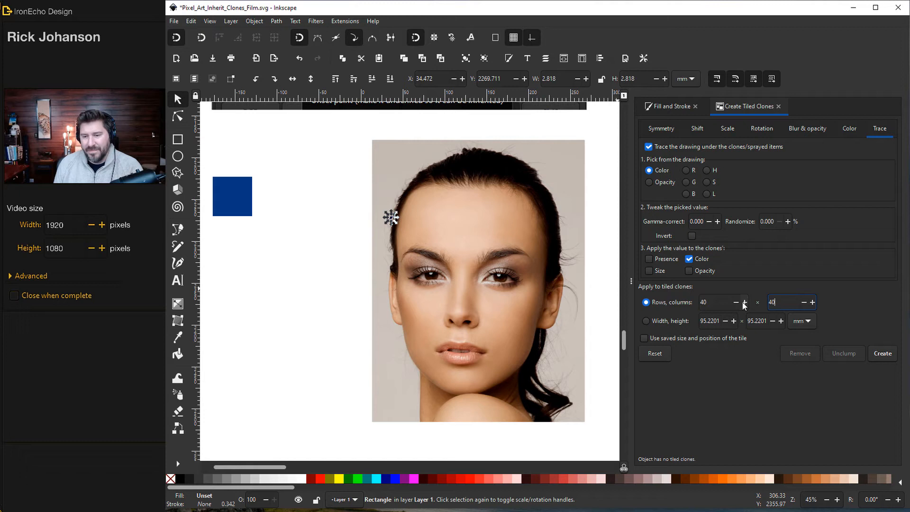
Step: Generate the colour-traced clone grid over the face, then zoom out to see the whole photo
{"action": "left_click", "coordinate": [888, 355]}
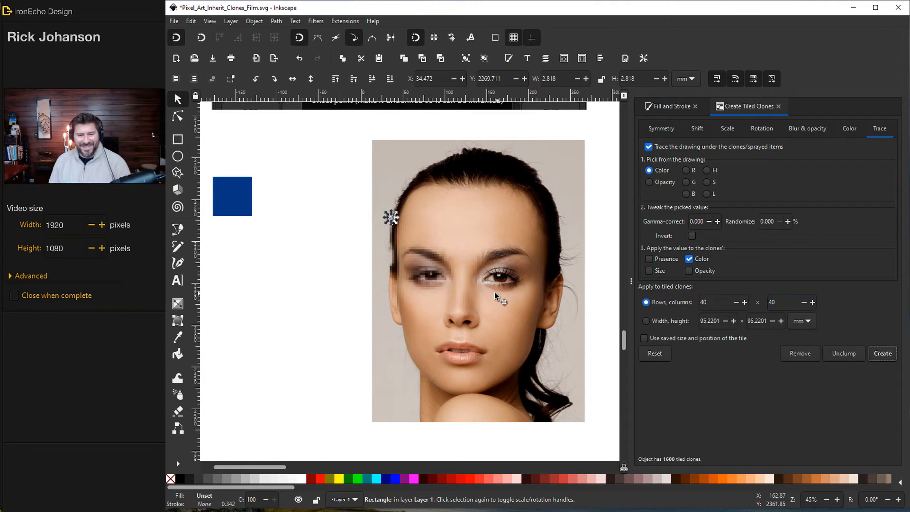
{"action": "scroll", "coordinate": [447, 286], "scroll_direction": "up", "scroll_amount": 1}
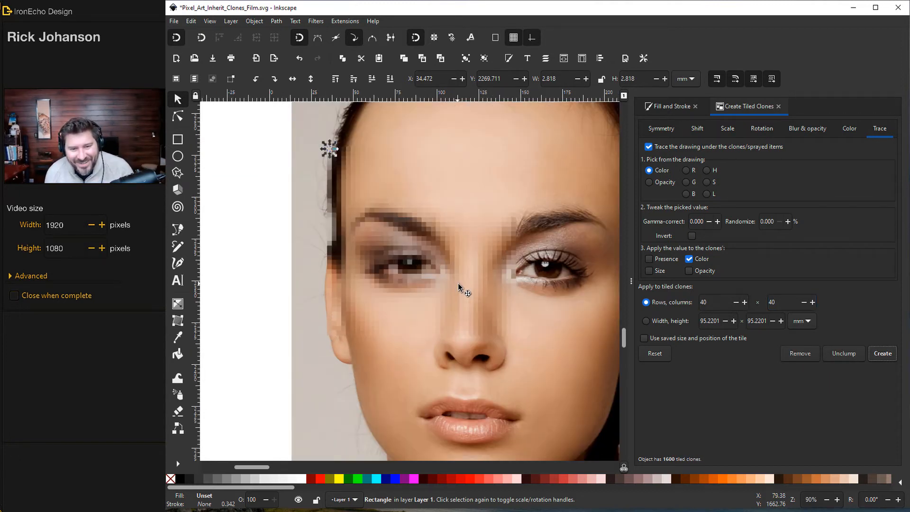
{"action": "scroll", "coordinate": [453, 283], "scroll_direction": "up", "scroll_amount": 1}
{"action": "scroll", "coordinate": [478, 308], "scroll_direction": "up", "scroll_amount": 1}
{"action": "left_click_drag", "start_coordinate": [254, 468], "coordinate": [268, 467]}
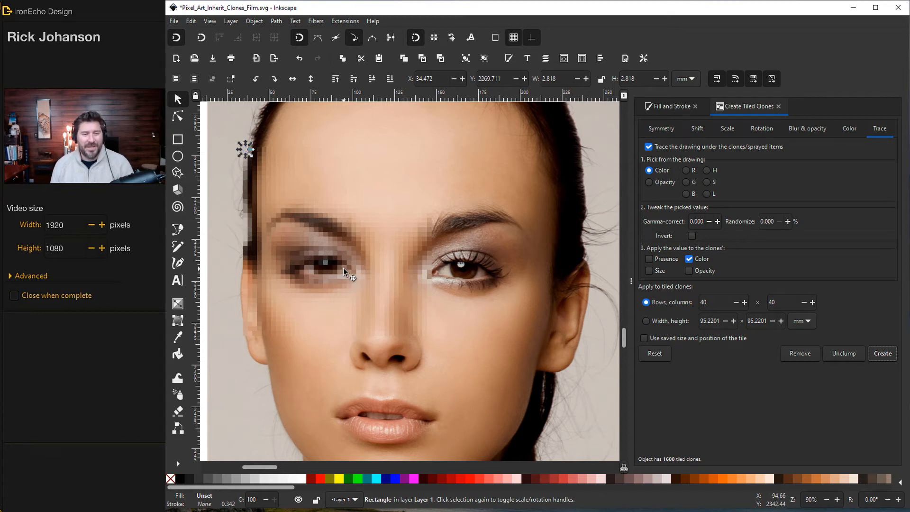
{"action": "scroll", "coordinate": [343, 267], "scroll_direction": "down", "scroll_amount": 2}
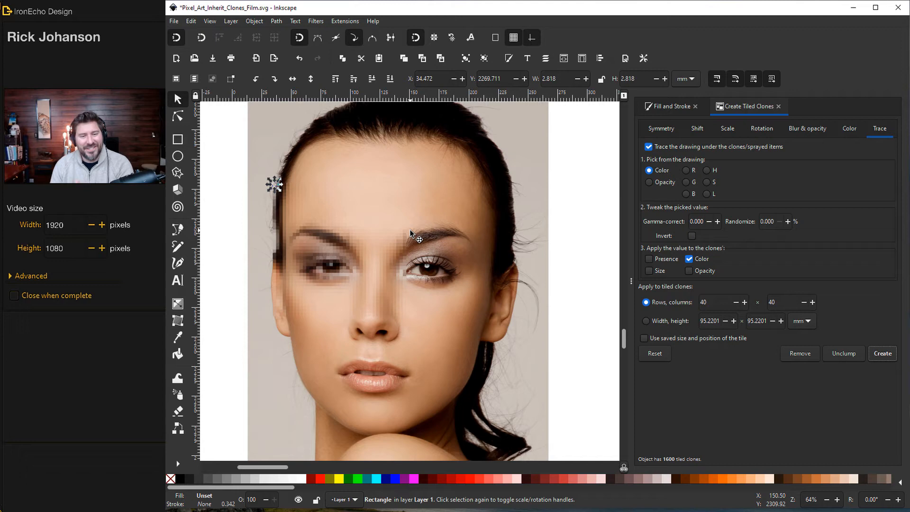
{"action": "scroll", "coordinate": [306, 367], "scroll_direction": "down", "scroll_amount": 3}
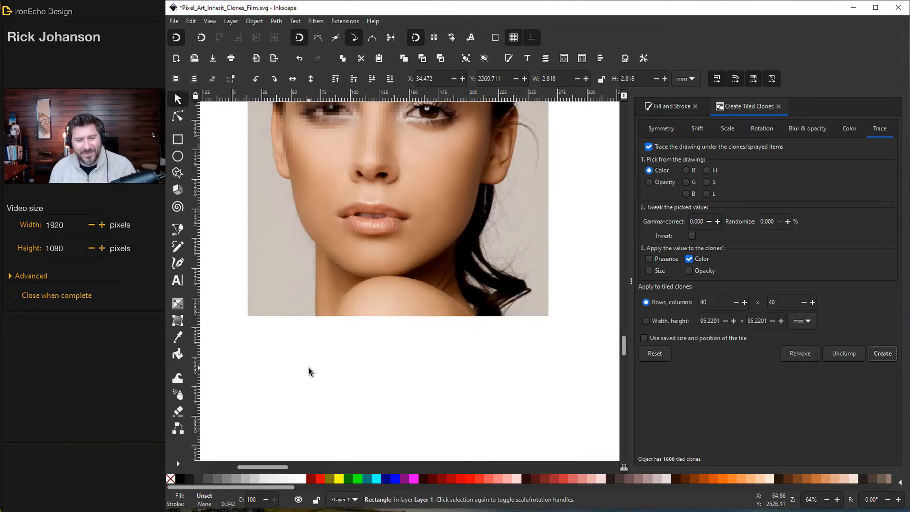
{"action": "scroll", "coordinate": [307, 367], "scroll_direction": "up", "scroll_amount": 8}
{"action": "scroll", "coordinate": [313, 371], "scroll_direction": "up", "scroll_amount": 3}
{"action": "scroll", "coordinate": [313, 376], "scroll_direction": "down", "scroll_amount": 3}
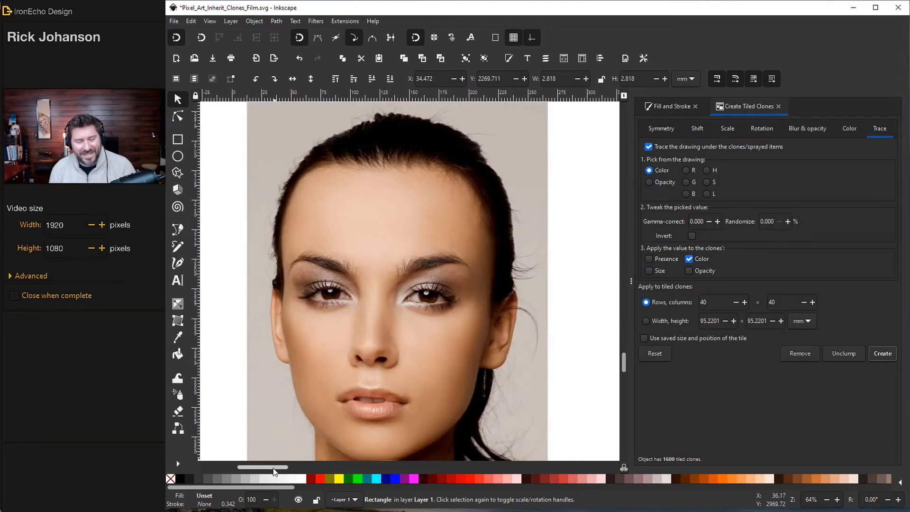
{"action": "left_click_drag", "start_coordinate": [274, 469], "coordinate": [252, 469]}
{"action": "key", "text": "minus"}
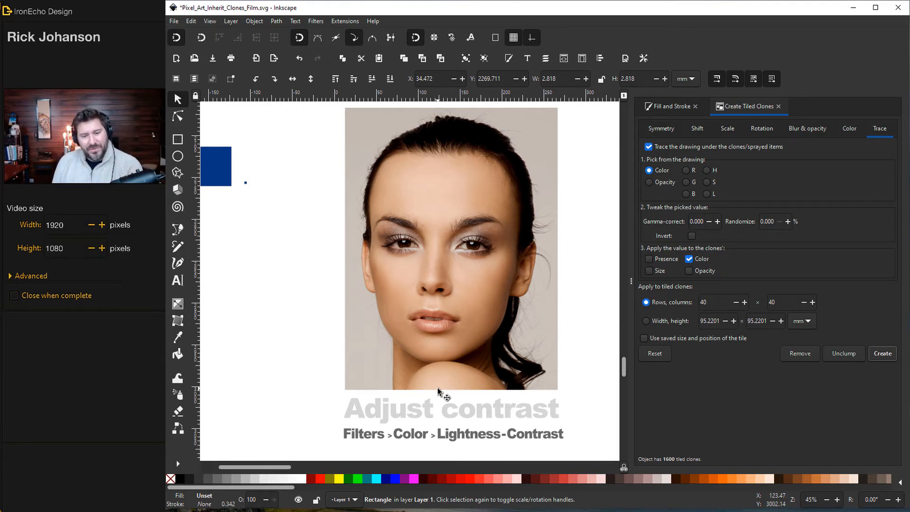
Step: Apply a Lightness-Contrast colour filter to the portrait photo with Live preview on
{"action": "left_click", "coordinate": [455, 187]}
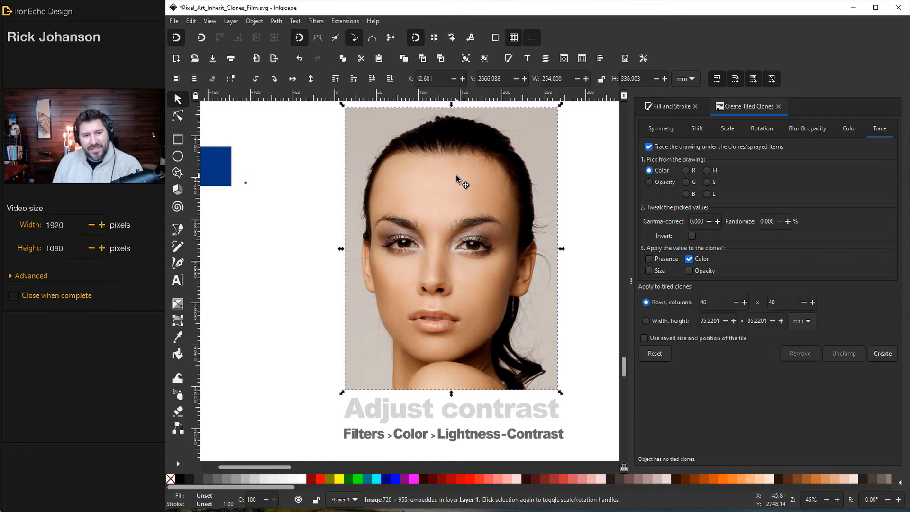
{"action": "left_click", "coordinate": [315, 21]}
{"action": "mouse_move", "coordinate": [327, 69]}
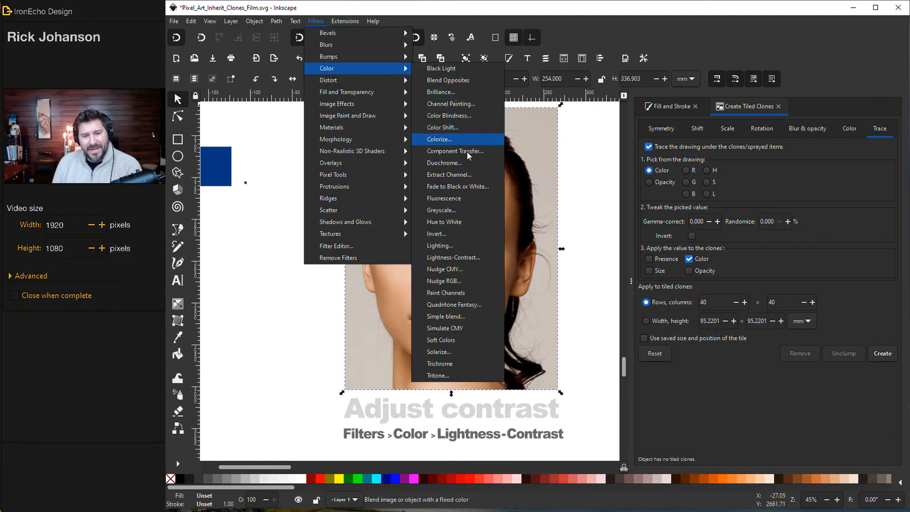
{"action": "left_click", "coordinate": [470, 258]}
{"action": "left_click_drag", "start_coordinate": [241, 52], "coordinate": [739, 100]}
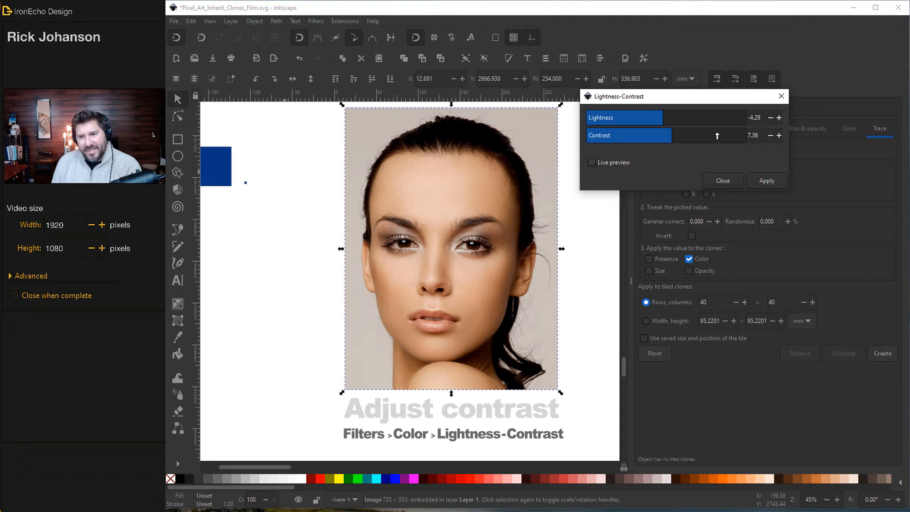
{"action": "mouse_move", "coordinate": [675, 120]}
{"action": "left_mouse_down"}
{"action": "mouse_move", "coordinate": [697, 120]}
{"action": "mouse_move", "coordinate": [627, 136]}
{"action": "left_mouse_up"}
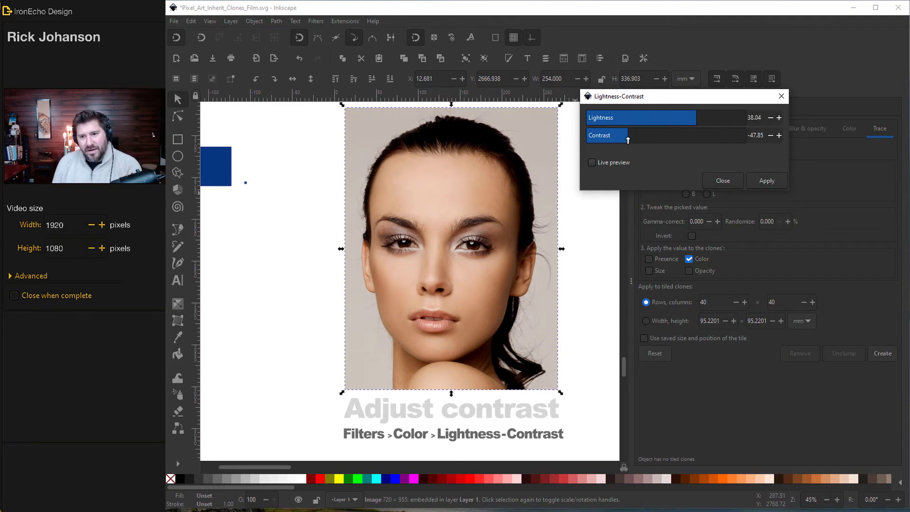
{"action": "left_click", "coordinate": [592, 162]}
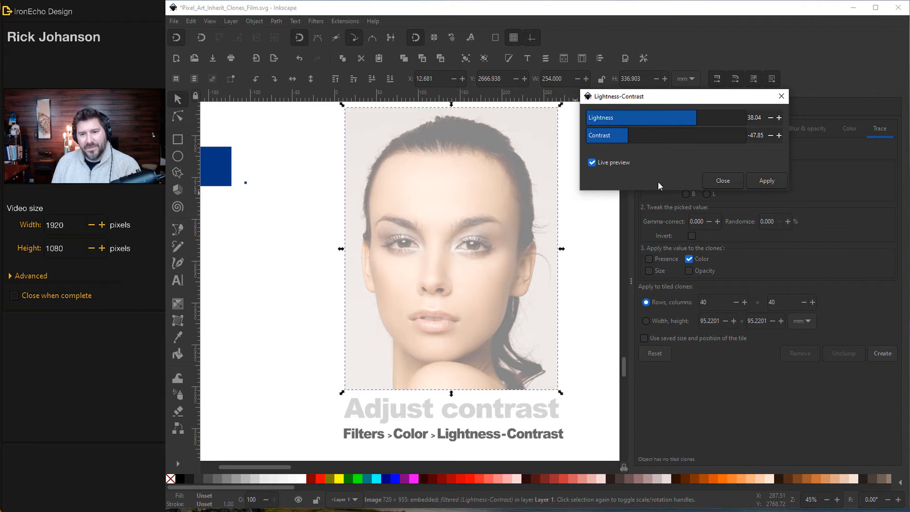
Step: Settle on a small lightness boost and contrast 7.00, then apply the filter
{"action": "left_click", "coordinate": [755, 117]}
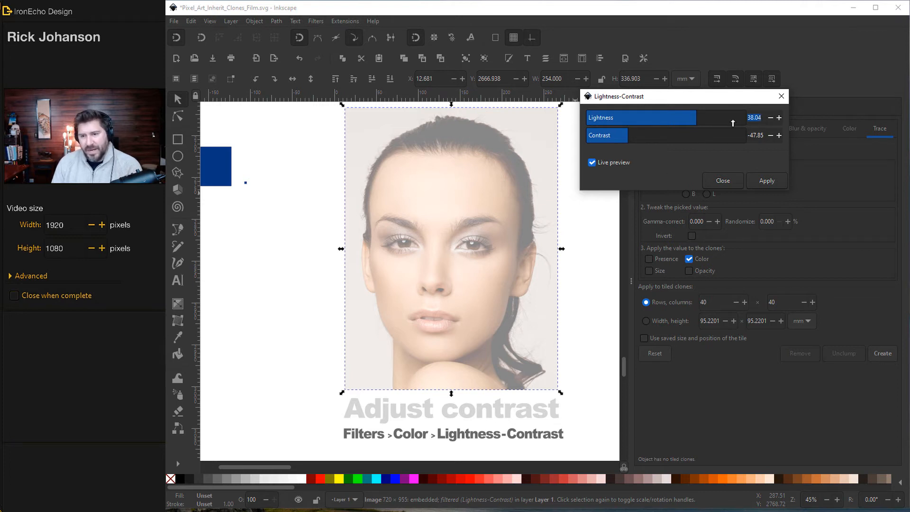
{"action": "type", "text": "0"}
{"action": "key", "text": "Tab"}
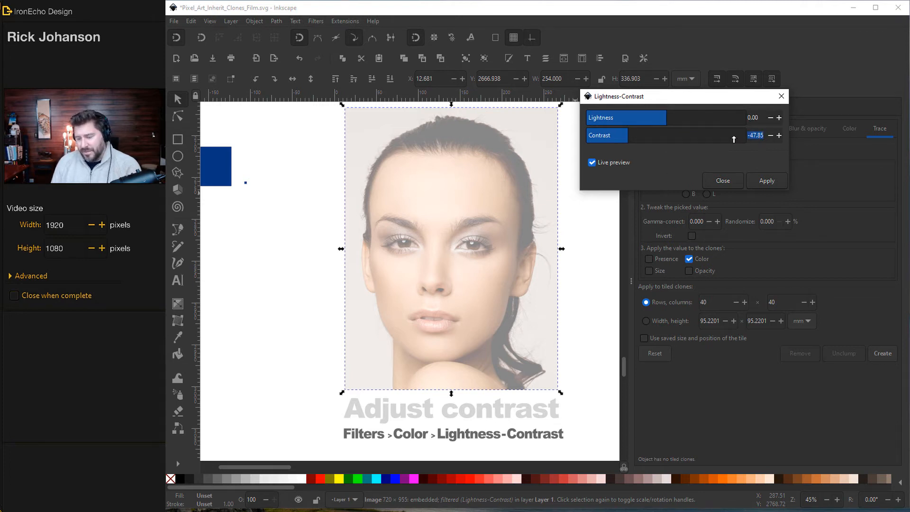
{"action": "type", "text": "0"}
{"action": "left_click", "coordinate": [592, 163]}
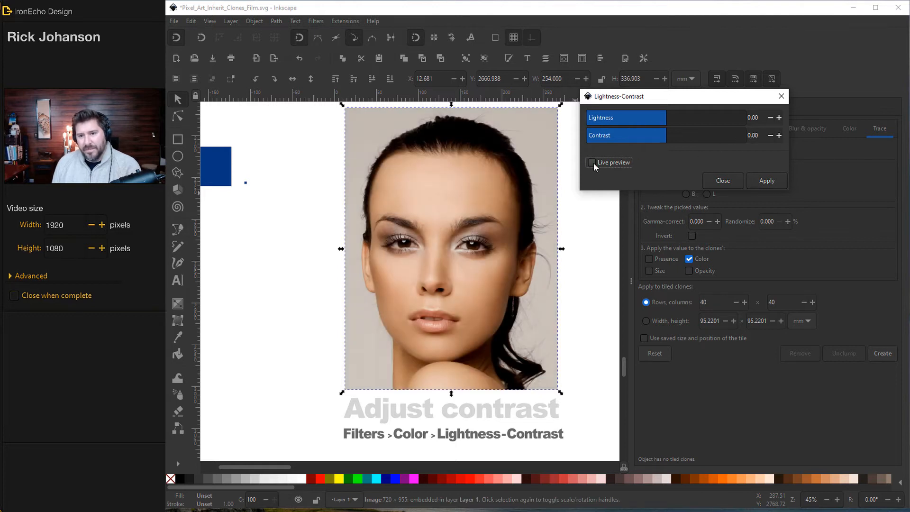
{"action": "left_click", "coordinate": [594, 163]}
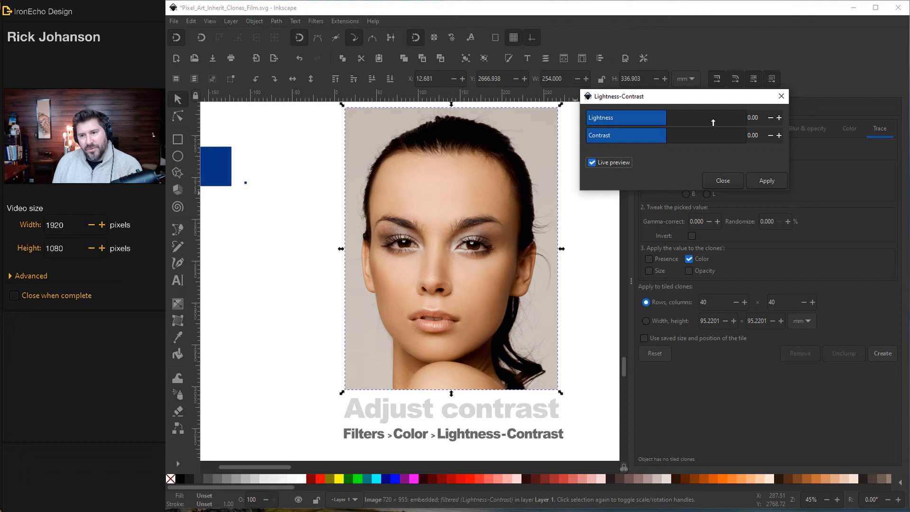
{"action": "left_click", "coordinate": [668, 118]}
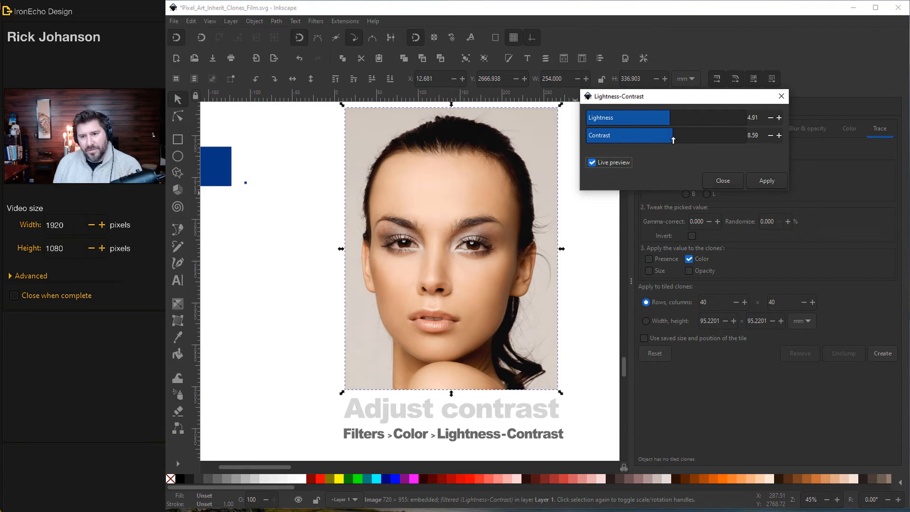
{"action": "left_click", "coordinate": [672, 135]}
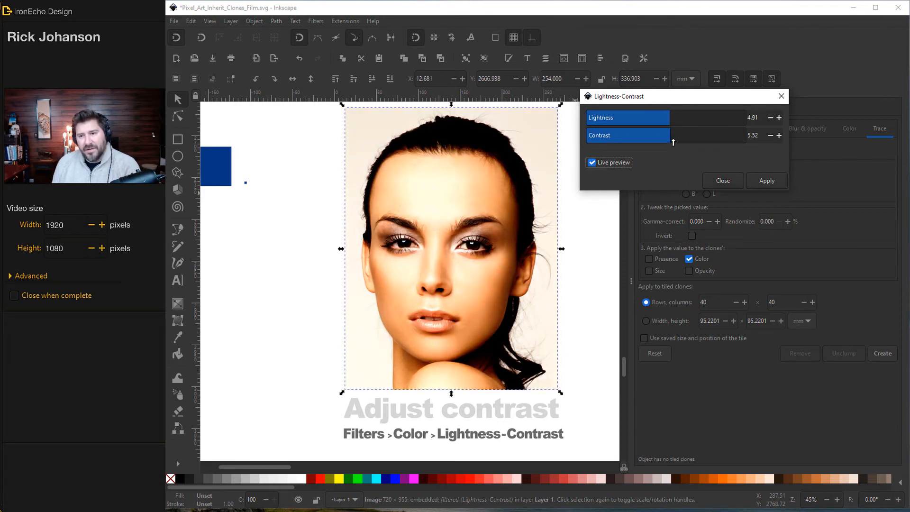
{"action": "left_click", "coordinate": [752, 117]}
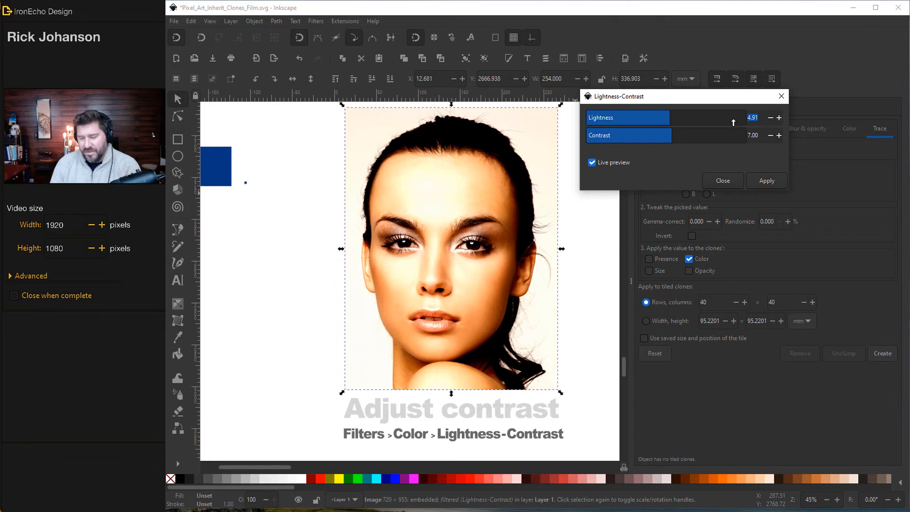
{"action": "type", "text": "4"}
{"action": "left_click", "coordinate": [725, 180]}
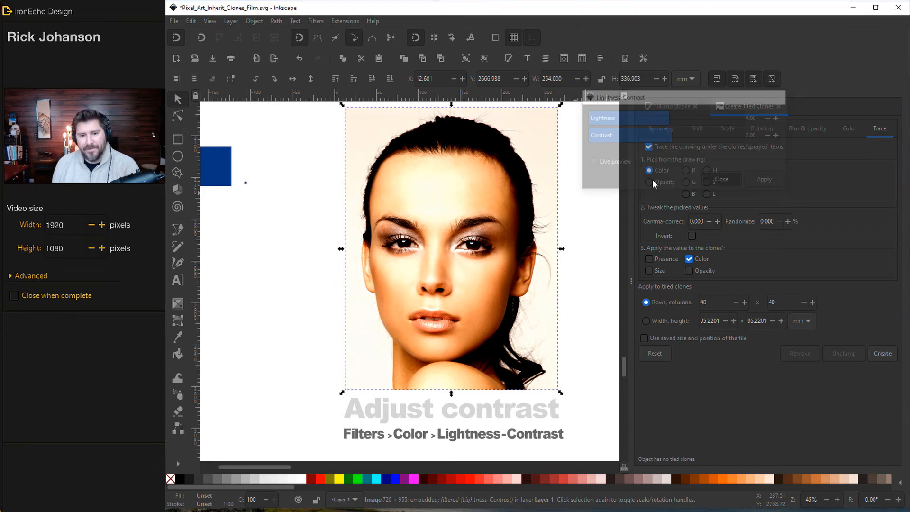
Step: Place the tiny tile at the photo's top-left corner and unset its fill
{"action": "left_click", "coordinate": [246, 183]}
{"action": "left_click_drag", "start_coordinate": [247, 182], "coordinate": [361, 136]}
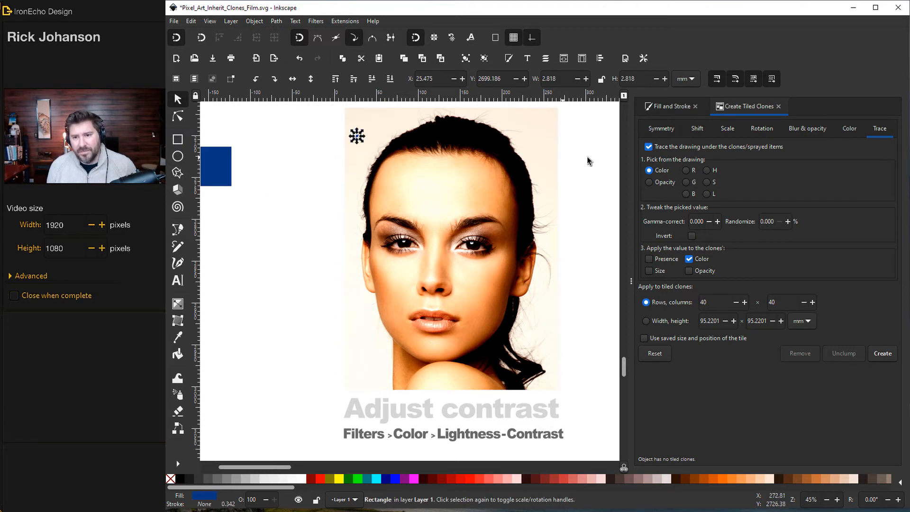
{"action": "left_click", "coordinate": [668, 108]}
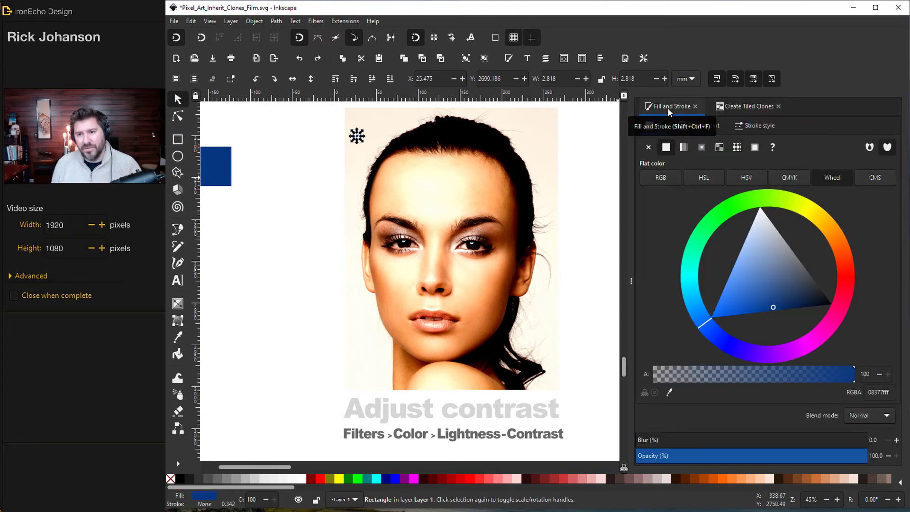
{"action": "left_click", "coordinate": [774, 147]}
{"action": "left_click", "coordinate": [751, 106]}
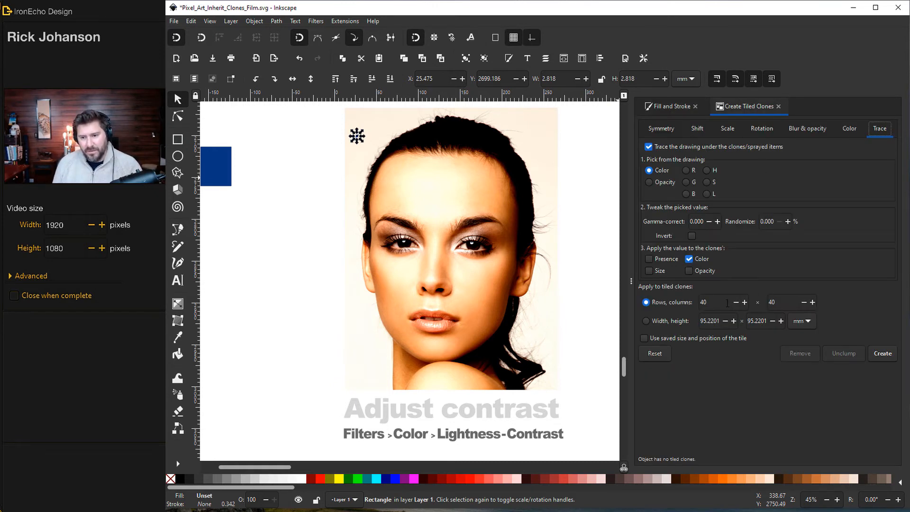
Step: Create the 90-by-70 colour-traced tile grid and move the original photo out from under it
{"action": "left_click", "coordinate": [701, 302]}
{"action": "type", "text": "90"}
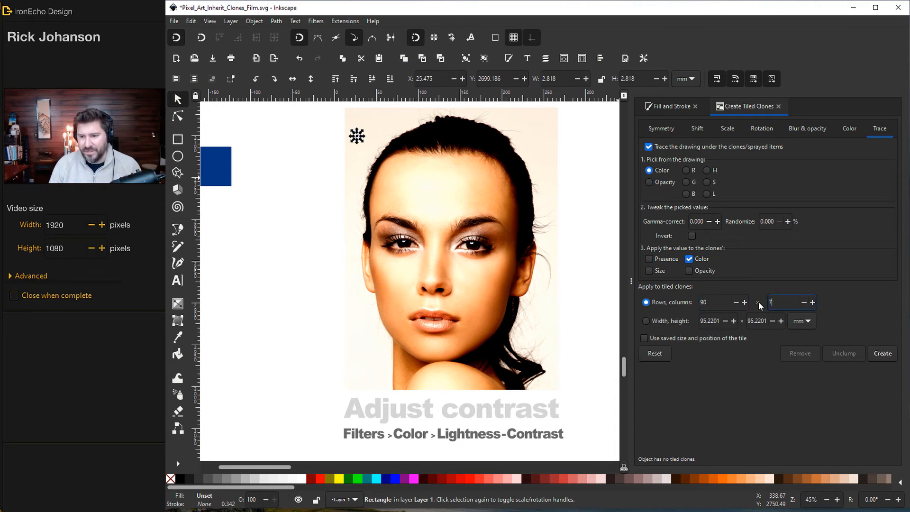
{"action": "type", "text": "0"}
{"action": "key", "text": "Return"}
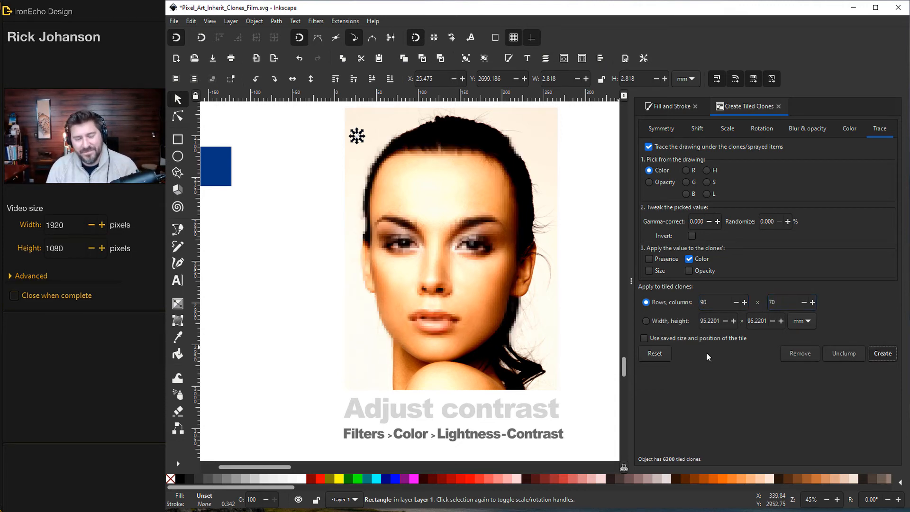
{"action": "left_click_drag", "start_coordinate": [429, 375], "coordinate": [297, 373]}
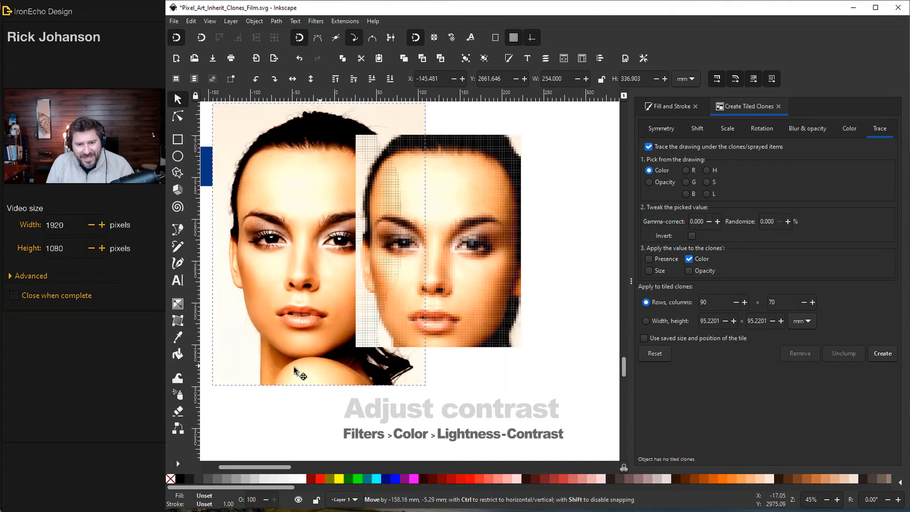
{"action": "scroll", "coordinate": [508, 259], "scroll_direction": "up", "scroll_amount": 3}
{"action": "scroll", "coordinate": [508, 260], "scroll_direction": "up", "scroll_amount": 2}
{"action": "scroll", "coordinate": [508, 260], "scroll_direction": "up", "scroll_amount": 2}
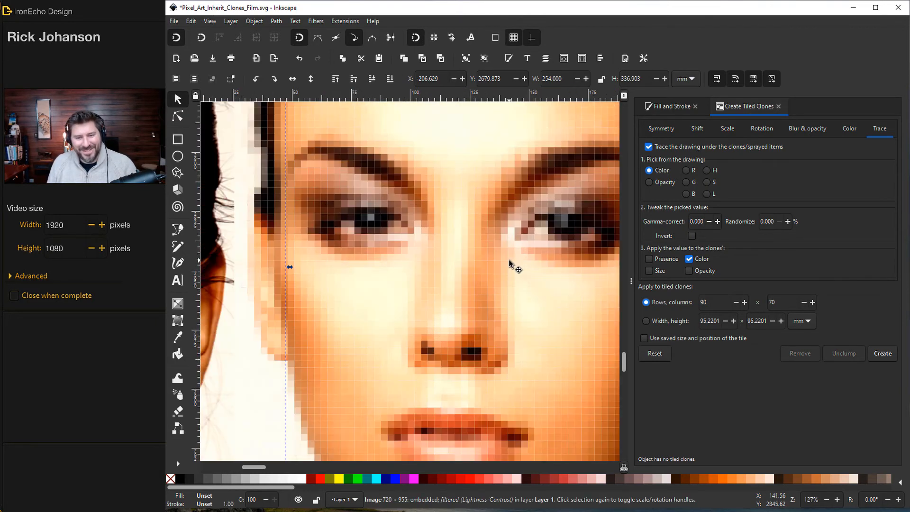
{"action": "scroll", "coordinate": [508, 259], "scroll_direction": "down", "scroll_amount": 5}
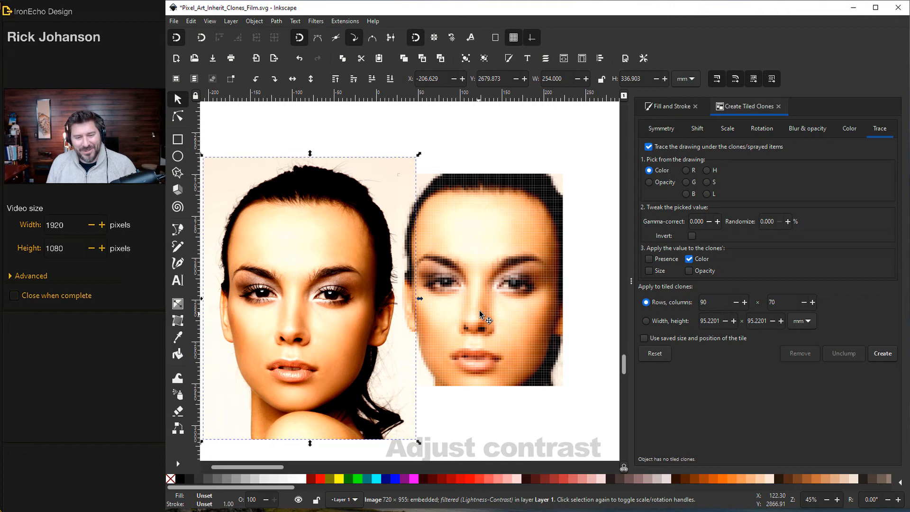
{"action": "scroll", "coordinate": [479, 310], "scroll_direction": "down", "scroll_amount": 5}
{"action": "scroll", "coordinate": [483, 306], "scroll_direction": "down", "scroll_amount": 5}
{"action": "scroll", "coordinate": [483, 306], "scroll_direction": "down", "scroll_amount": 5}
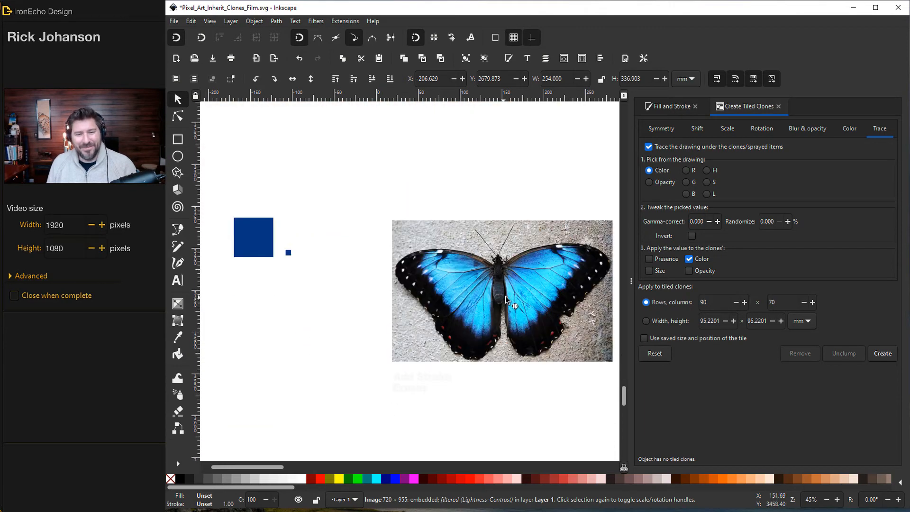
Step: Place the unset-fill tile at the butterfly photo's corner and start setting the 23-by-40 trace grid
{"action": "left_click_drag", "start_coordinate": [506, 302], "coordinate": [500, 282]}
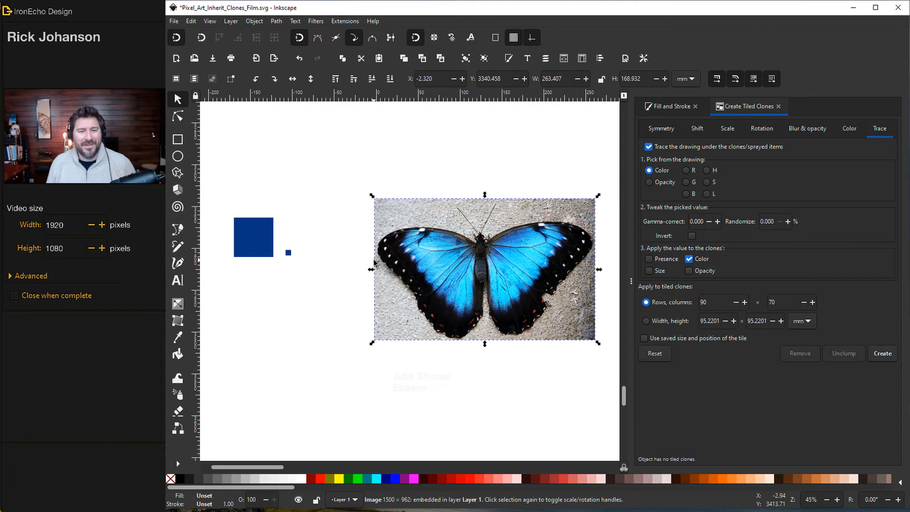
{"action": "left_click", "coordinate": [288, 253]}
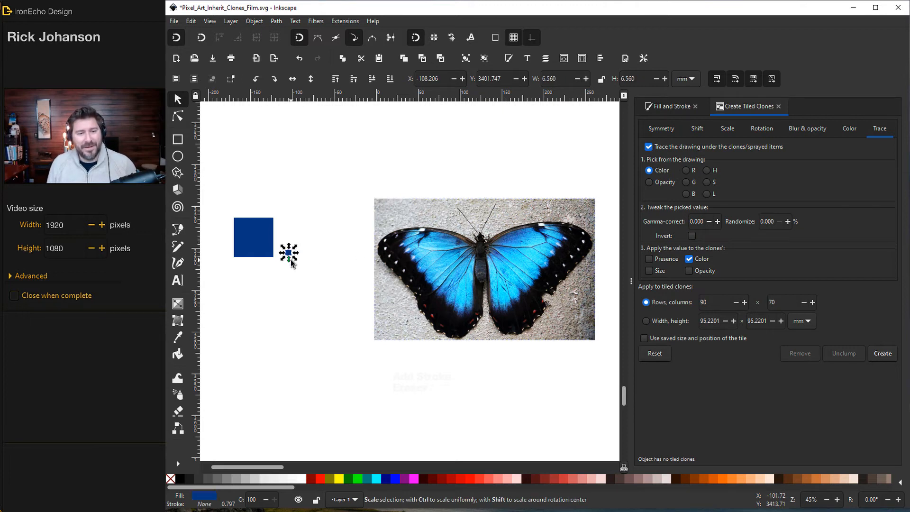
{"action": "left_click_drag", "start_coordinate": [363, 233], "coordinate": [381, 219]}
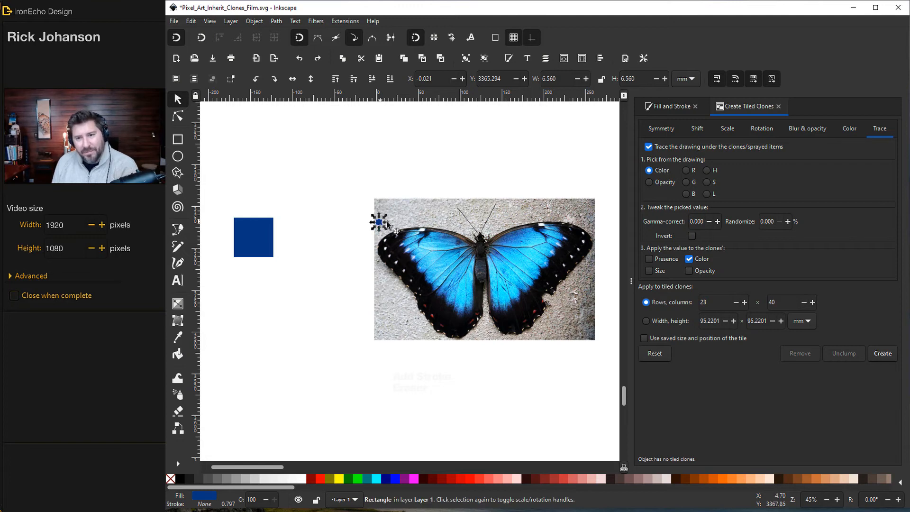
{"action": "left_click", "coordinate": [663, 109]}
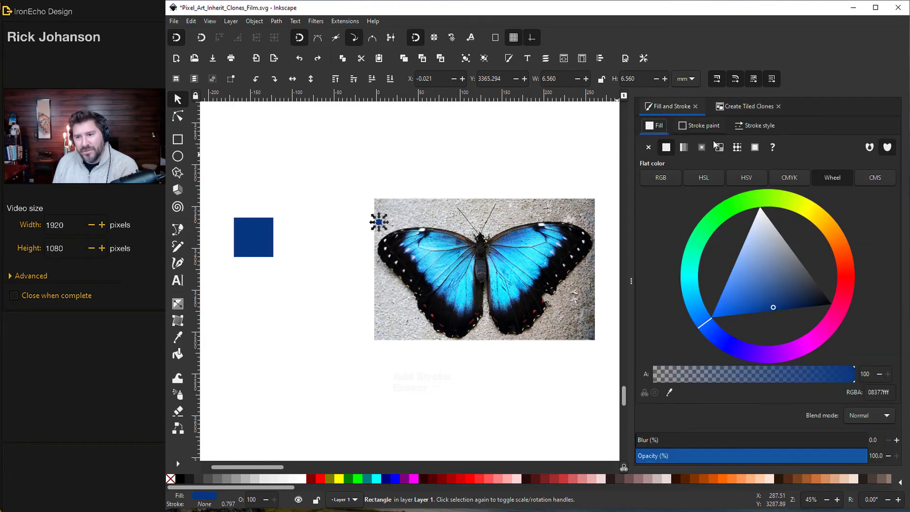
{"action": "left_click", "coordinate": [772, 149]}
{"action": "left_click", "coordinate": [746, 105]}
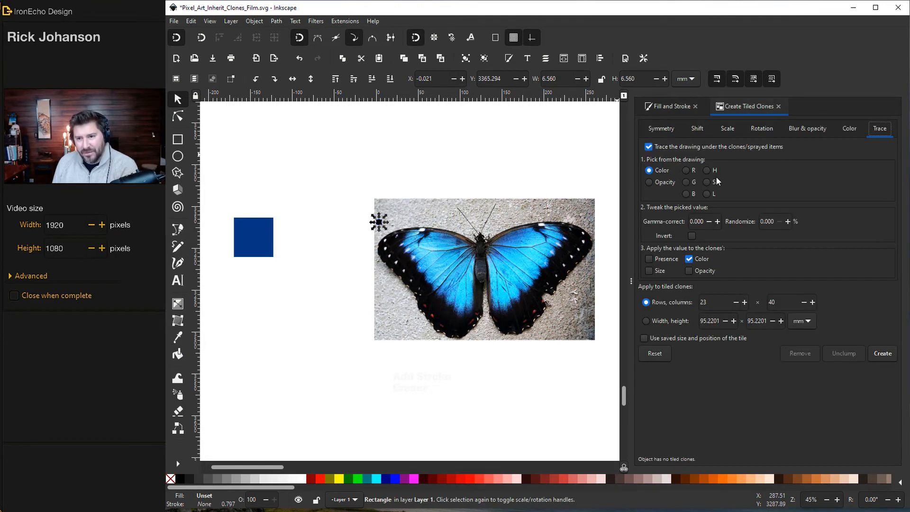
{"action": "double_click", "coordinate": [704, 302]}
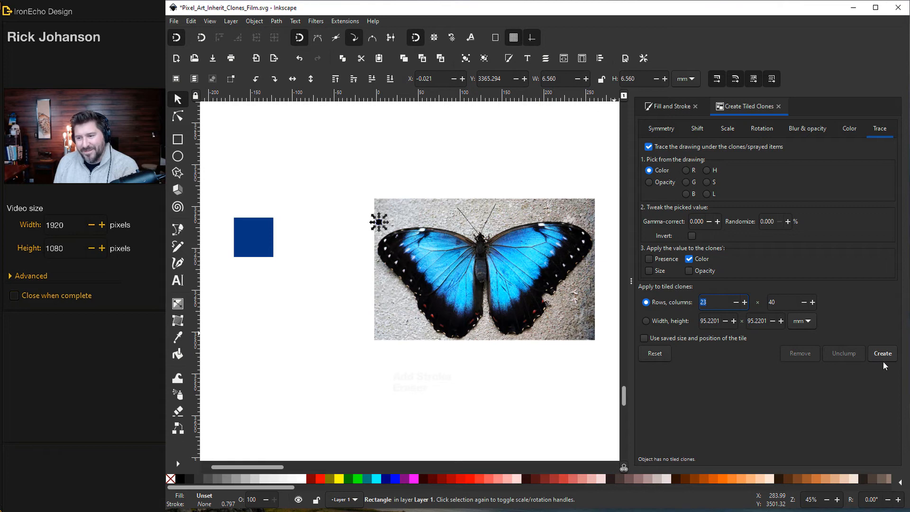
Step: Create the traced clones, move the photo above them and delete the stray bottom row of 40
{"action": "key", "text": "Return"}
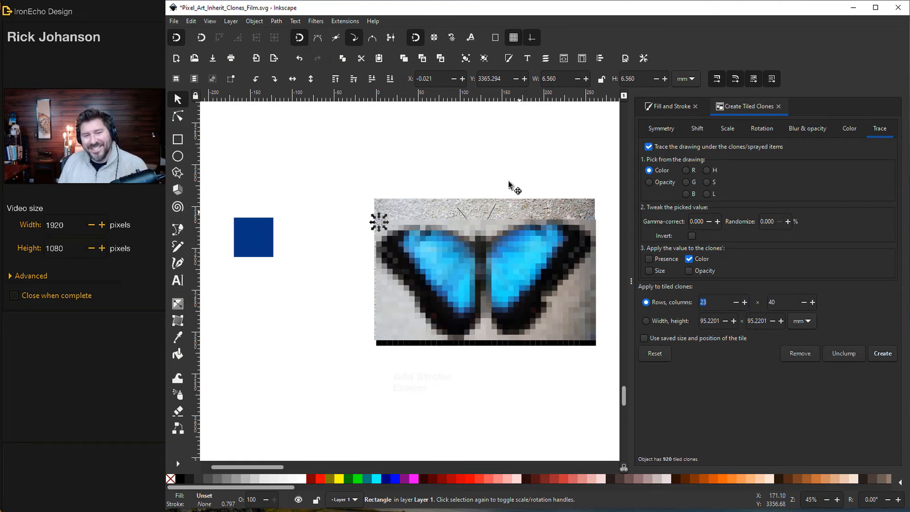
{"action": "mouse_move", "coordinate": [517, 217]}
{"action": "left_mouse_down"}
{"action": "mouse_move", "coordinate": [435, 146]}
{"action": "mouse_move", "coordinate": [423, 122]}
{"action": "mouse_move", "coordinate": [501, 143]}
{"action": "mouse_move", "coordinate": [538, 130]}
{"action": "left_mouse_up"}
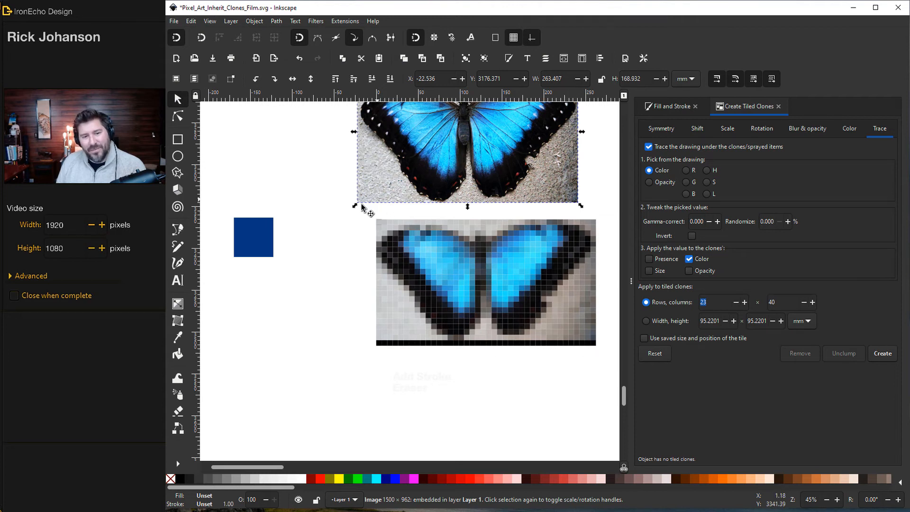
{"action": "left_click", "coordinate": [280, 297]}
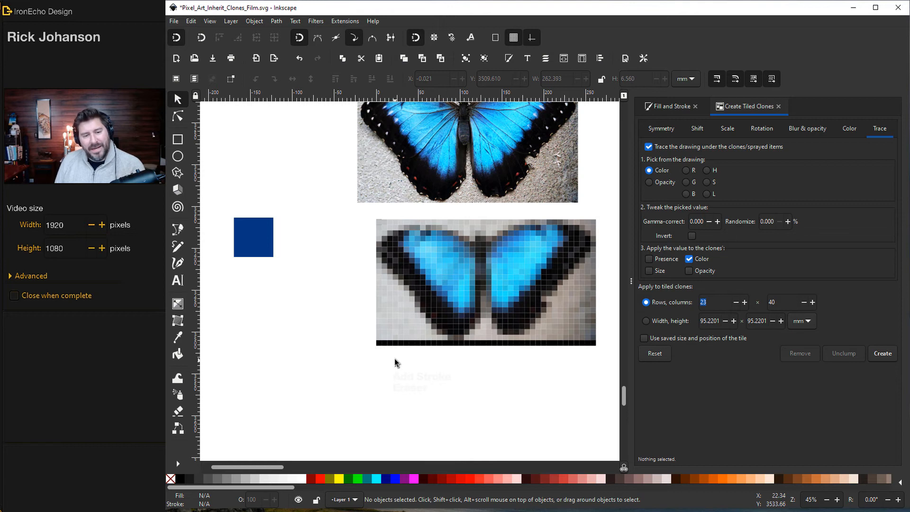
{"action": "left_click_drag", "start_coordinate": [347, 338], "coordinate": [606, 355]}
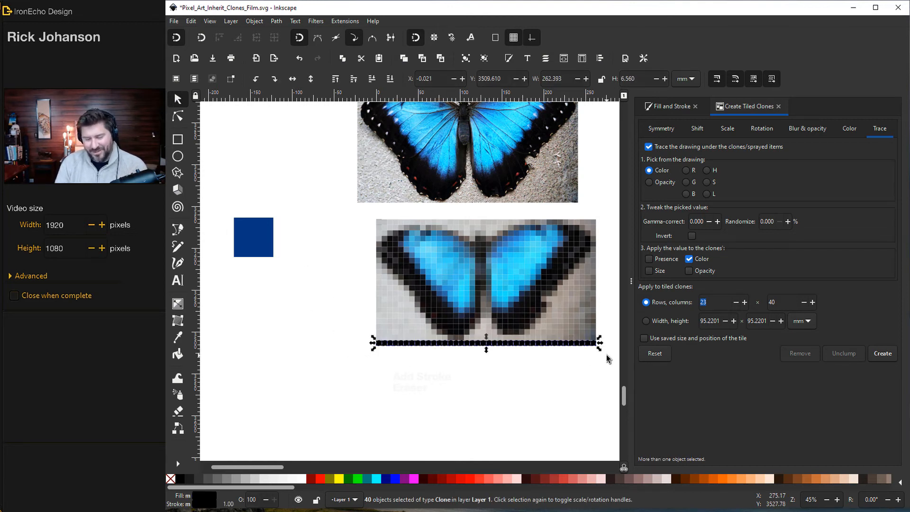
{"action": "key", "text": "Delete"}
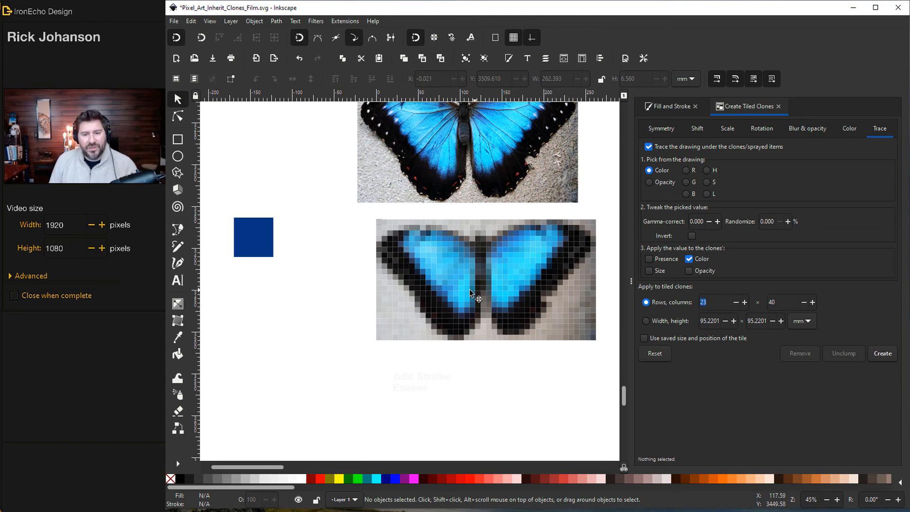
{"action": "scroll", "coordinate": [454, 285], "scroll_direction": "up", "scroll_amount": 1}
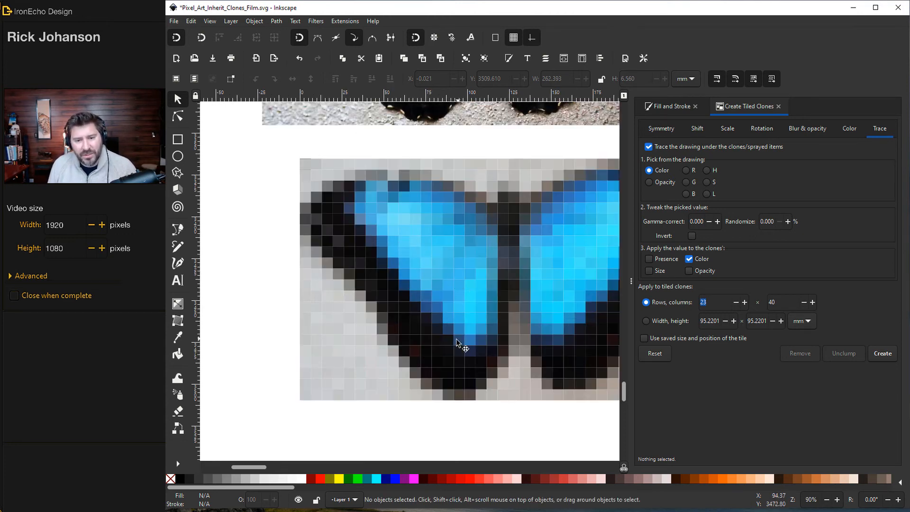
{"action": "scroll", "coordinate": [455, 338], "scroll_direction": "down", "scroll_amount": 1}
Step: Give all the butterfly's pixel clones a flat stroke colour matching their fills and check the seamless result
{"action": "left_click_drag", "start_coordinate": [369, 233], "coordinate": [611, 370]}
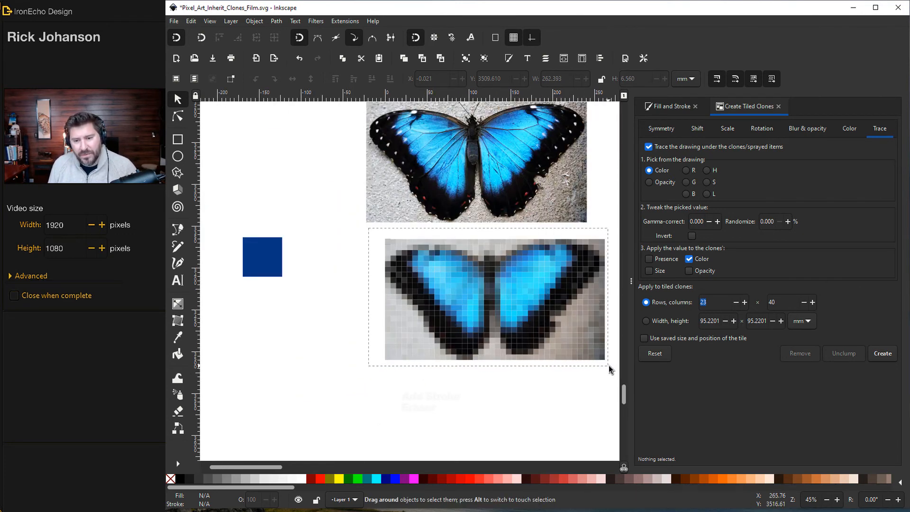
{"action": "left_click", "coordinate": [668, 106]}
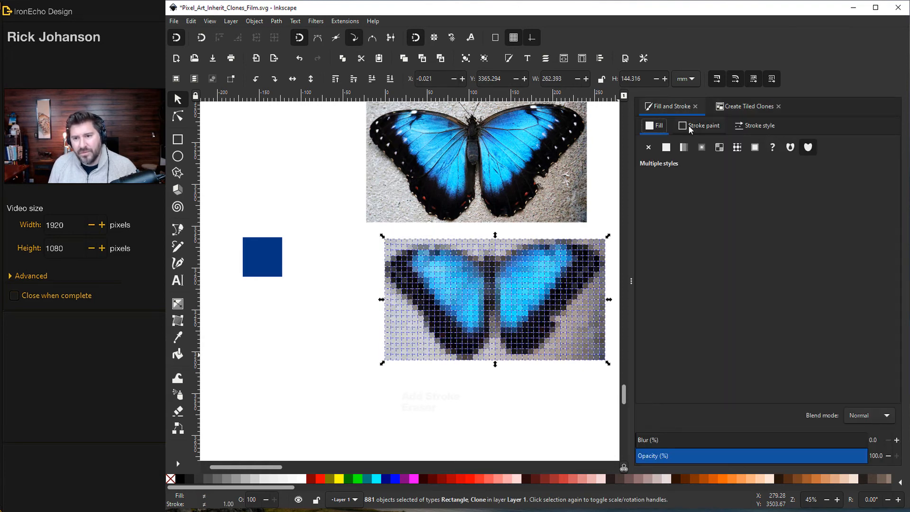
{"action": "left_click", "coordinate": [666, 147]}
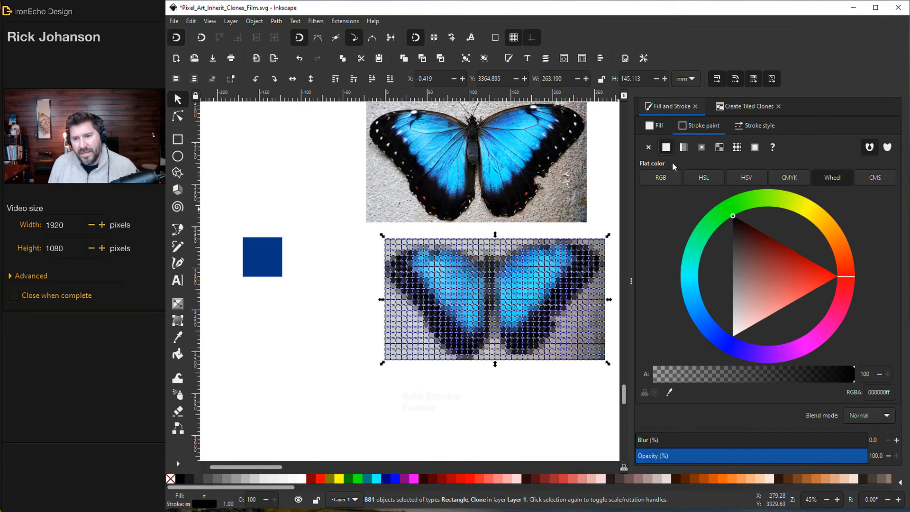
{"action": "left_click", "coordinate": [604, 223]}
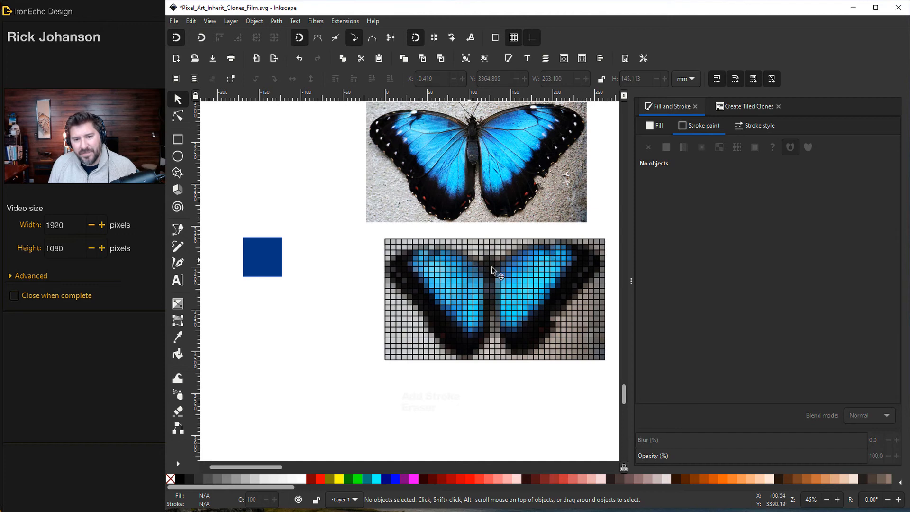
{"action": "scroll", "coordinate": [494, 291], "scroll_direction": "up", "scroll_amount": 1}
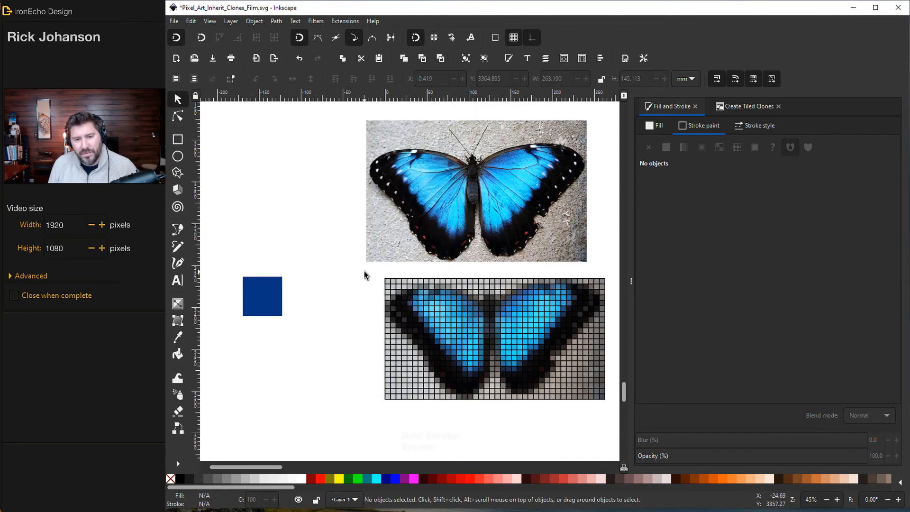
{"action": "mouse_move", "coordinate": [367, 272]}
{"action": "left_mouse_down"}
{"action": "mouse_move", "coordinate": [611, 417]}
{"action": "mouse_move", "coordinate": [656, 290]}
{"action": "left_mouse_up"}
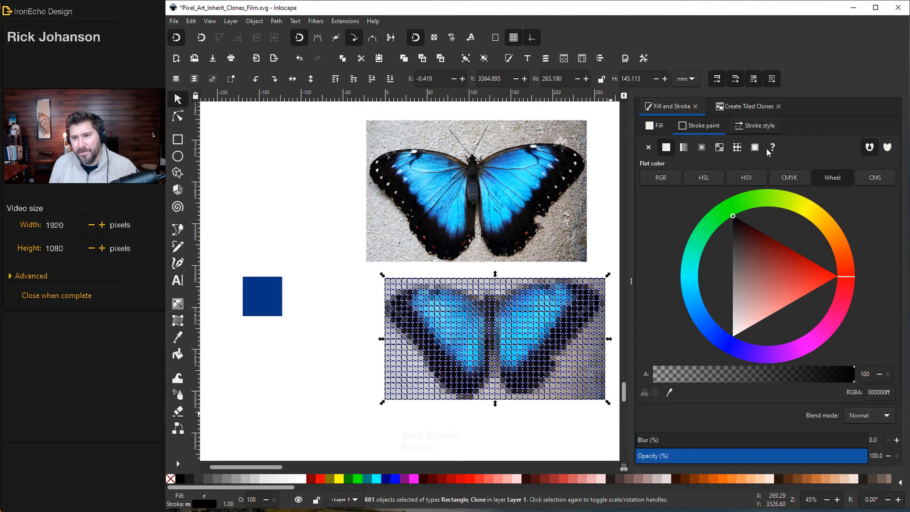
{"action": "key", "text": "Escape"}
{"action": "scroll", "coordinate": [306, 329], "scroll_direction": "up", "scroll_amount": 3}
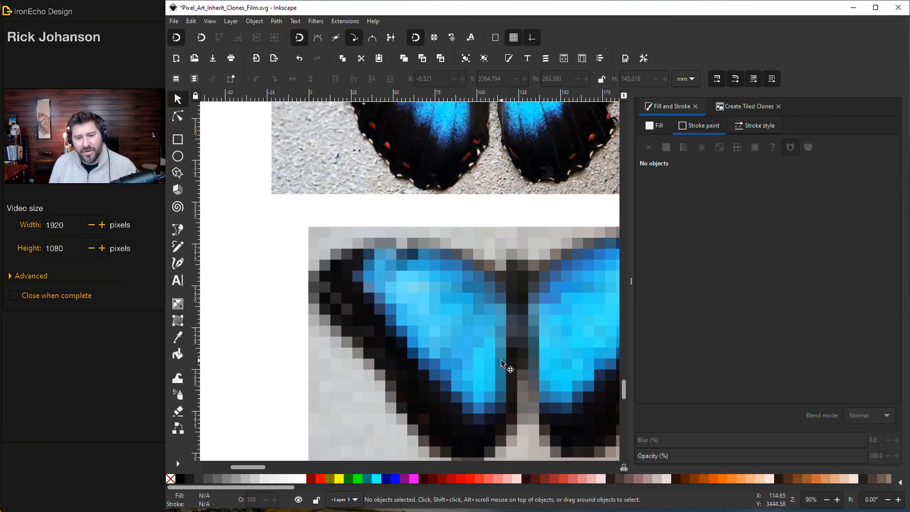
{"action": "scroll", "coordinate": [511, 366], "scroll_direction": "down", "scroll_amount": 1}
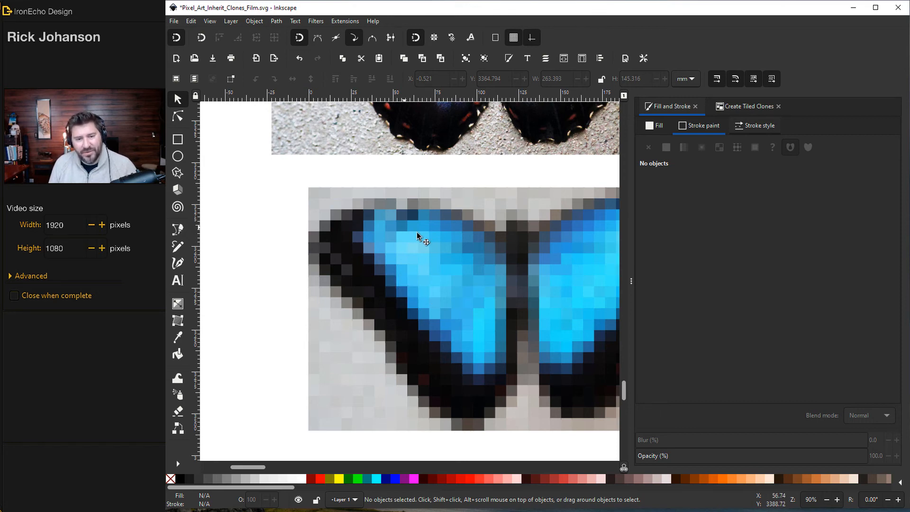
{"action": "scroll", "coordinate": [314, 436], "scroll_direction": "down", "scroll_amount": 2}
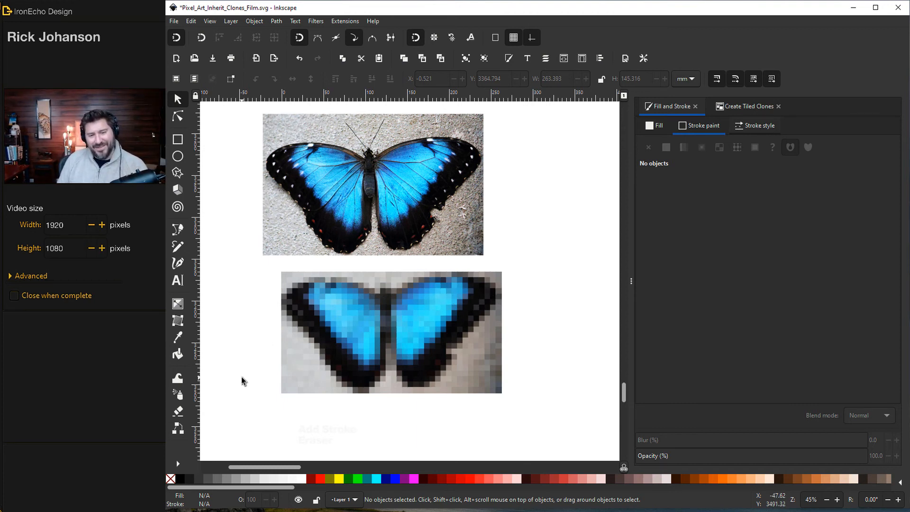
Step: Erase the background pixels around both wings and along the top with the Eraser tool
{"action": "left_click", "coordinate": [179, 413]}
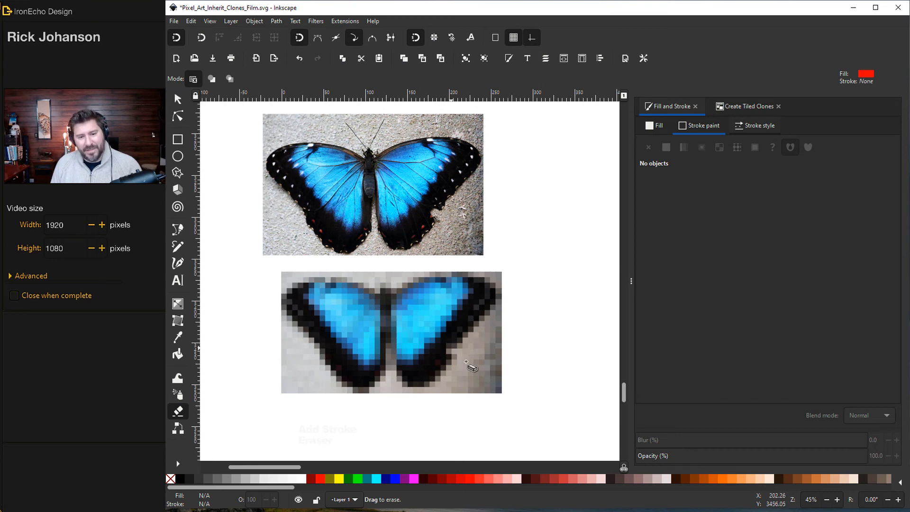
{"action": "scroll", "coordinate": [469, 365], "scroll_direction": "up", "scroll_amount": 3}
{"action": "scroll", "coordinate": [370, 293], "scroll_direction": "down", "scroll_amount": 1}
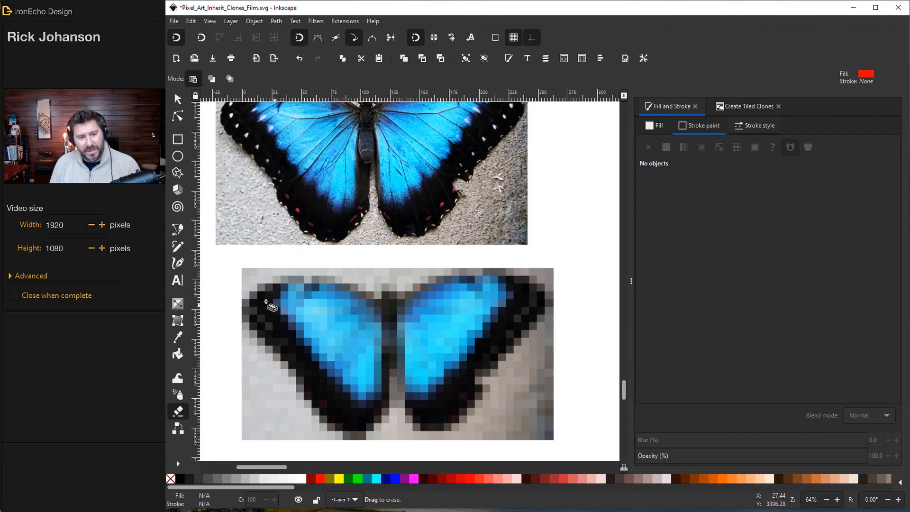
{"action": "mouse_move", "coordinate": [238, 296]}
{"action": "left_mouse_down"}
{"action": "mouse_move", "coordinate": [249, 297]}
{"action": "mouse_move", "coordinate": [271, 264]}
{"action": "mouse_move", "coordinate": [226, 330]}
{"action": "mouse_move", "coordinate": [246, 328]}
{"action": "mouse_move", "coordinate": [340, 437]}
{"action": "mouse_move", "coordinate": [338, 447]}
{"action": "mouse_move", "coordinate": [247, 449]}
{"action": "mouse_move", "coordinate": [238, 422]}
{"action": "left_mouse_up"}
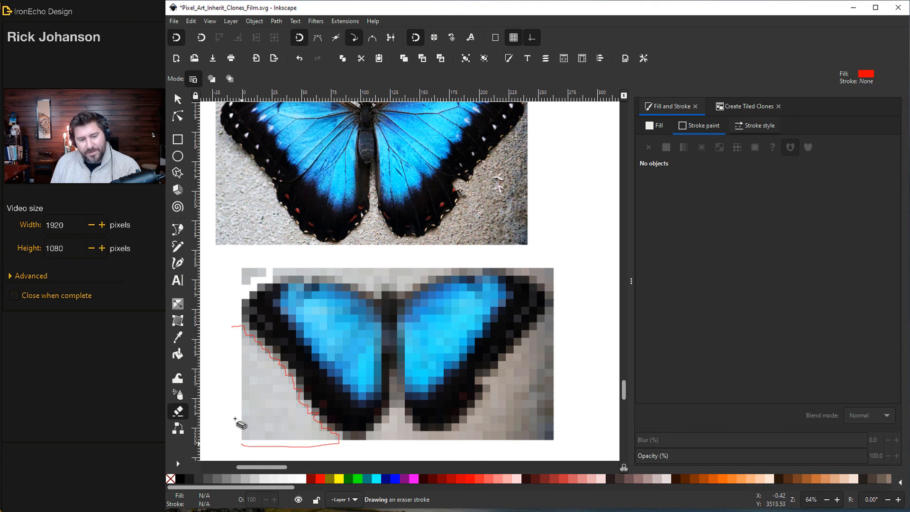
{"action": "mouse_move", "coordinate": [370, 449]}
{"action": "left_mouse_down"}
{"action": "mouse_move", "coordinate": [399, 406]}
{"action": "mouse_move", "coordinate": [424, 439]}
{"action": "mouse_move", "coordinate": [455, 441]}
{"action": "mouse_move", "coordinate": [506, 366]}
{"action": "left_mouse_up"}
{"action": "mouse_move", "coordinate": [274, 276]}
{"action": "left_mouse_down"}
{"action": "mouse_move", "coordinate": [313, 274]}
{"action": "mouse_move", "coordinate": [384, 302]}
{"action": "mouse_move", "coordinate": [397, 284]}
{"action": "mouse_move", "coordinate": [412, 294]}
{"action": "mouse_move", "coordinate": [494, 275]}
{"action": "left_mouse_up"}
{"action": "key", "text": "s"}
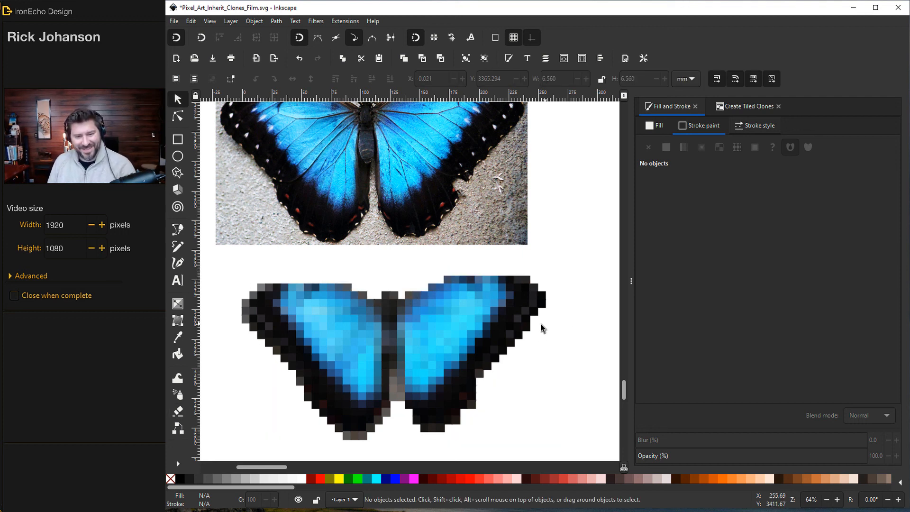
Step: Group all the remaining butterfly pixels into one object (Ctrl+G)
{"action": "mouse_move", "coordinate": [217, 262]}
{"action": "left_mouse_down"}
{"action": "mouse_move", "coordinate": [562, 434]}
{"action": "mouse_move", "coordinate": [572, 449]}
{"action": "left_mouse_up"}
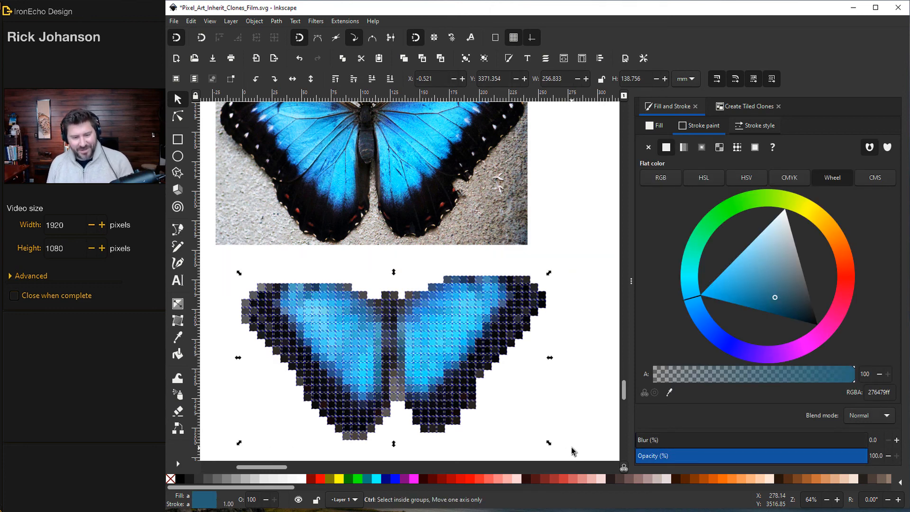
{"action": "key", "text": "ctrl+g"}
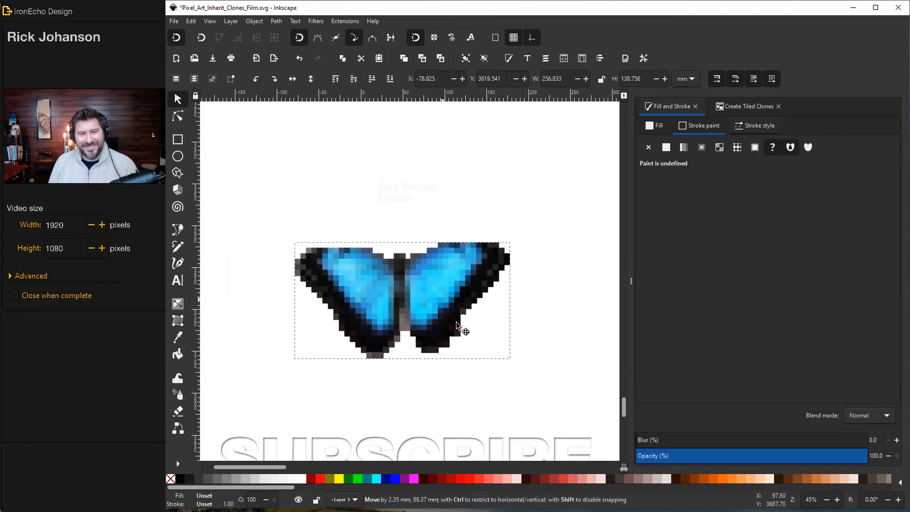
Step: Drag the butterfly group down past SUBSCRIBE onto the SHARE rows
{"action": "left_click_drag", "start_coordinate": [442, 298], "coordinate": [456, 328]}
{"action": "mouse_move", "coordinate": [447, 264]}
{"action": "left_mouse_down"}
{"action": "mouse_move", "coordinate": [452, 349]}
{"action": "mouse_move", "coordinate": [441, 299]}
{"action": "left_mouse_up"}
{"action": "mouse_move", "coordinate": [437, 235]}
{"action": "left_mouse_down"}
{"action": "mouse_move", "coordinate": [420, 359]}
{"action": "mouse_move", "coordinate": [512, 364]}
{"action": "left_mouse_up"}
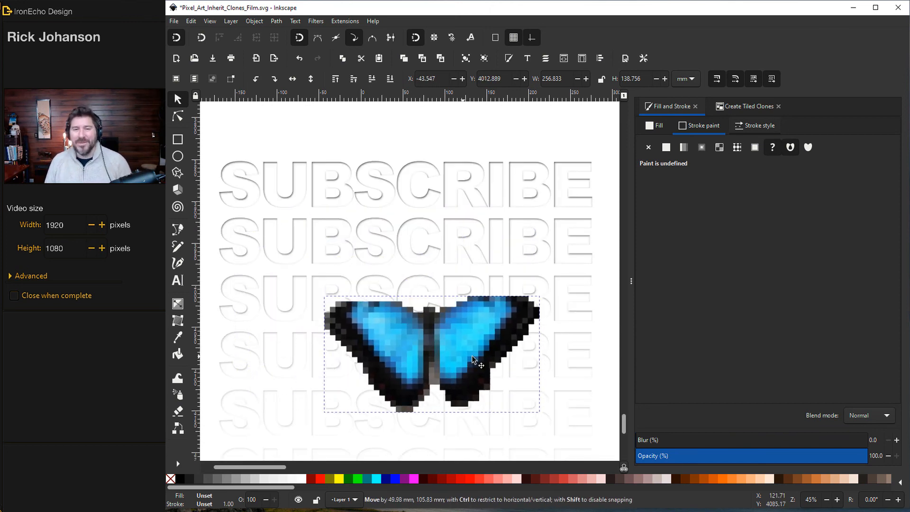
{"action": "mouse_move", "coordinate": [427, 320]}
{"action": "left_mouse_down"}
{"action": "mouse_move", "coordinate": [395, 312]}
{"action": "mouse_move", "coordinate": [486, 364]}
{"action": "mouse_move", "coordinate": [419, 334]}
{"action": "left_mouse_up"}
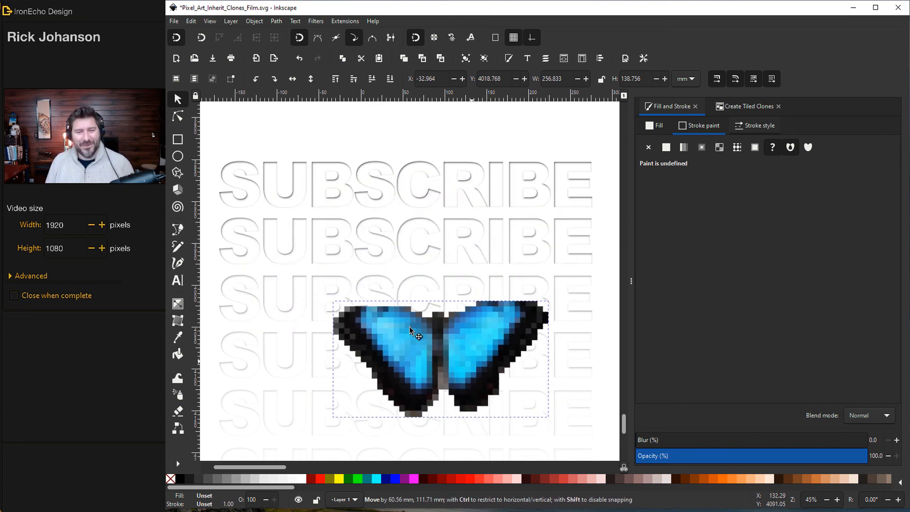
{"action": "scroll", "coordinate": [441, 334], "scroll_direction": "down", "scroll_amount": 5}
{"action": "left_click_drag", "start_coordinate": [426, 164], "coordinate": [452, 322]}
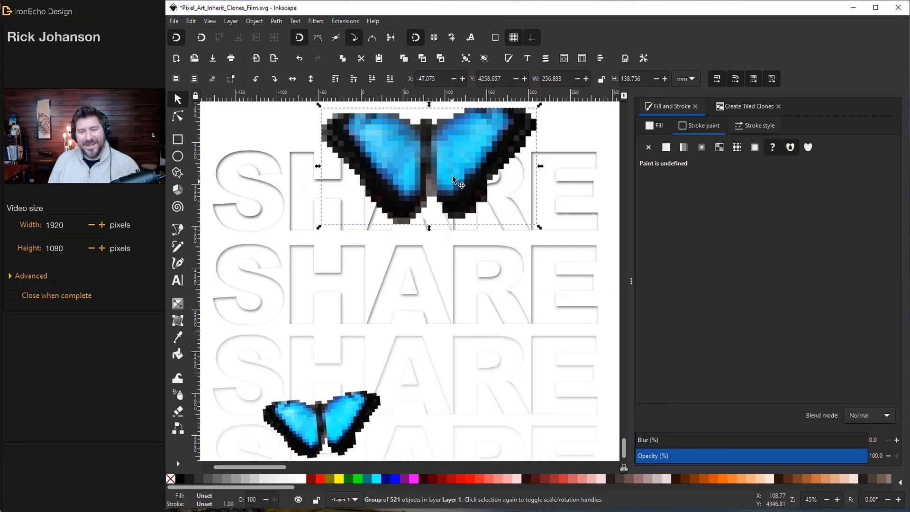
{"action": "scroll", "coordinate": [512, 316], "scroll_direction": "down", "scroll_amount": 3}
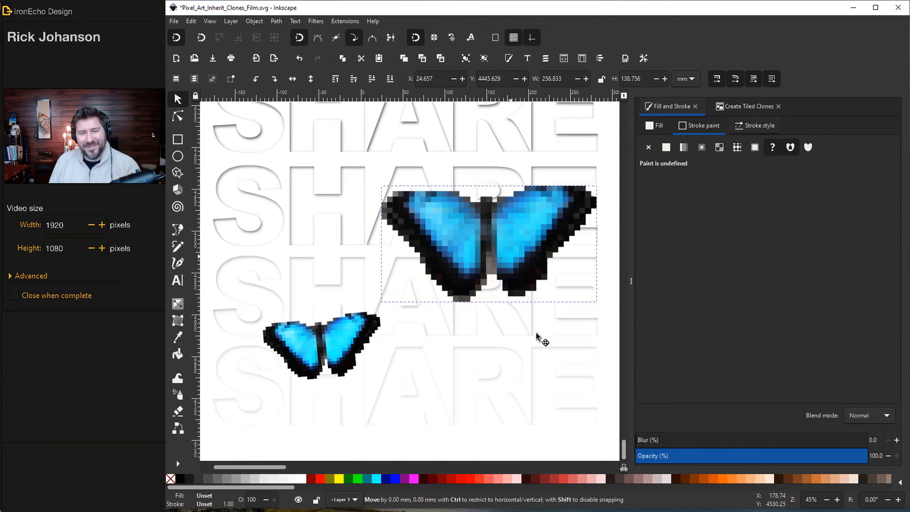